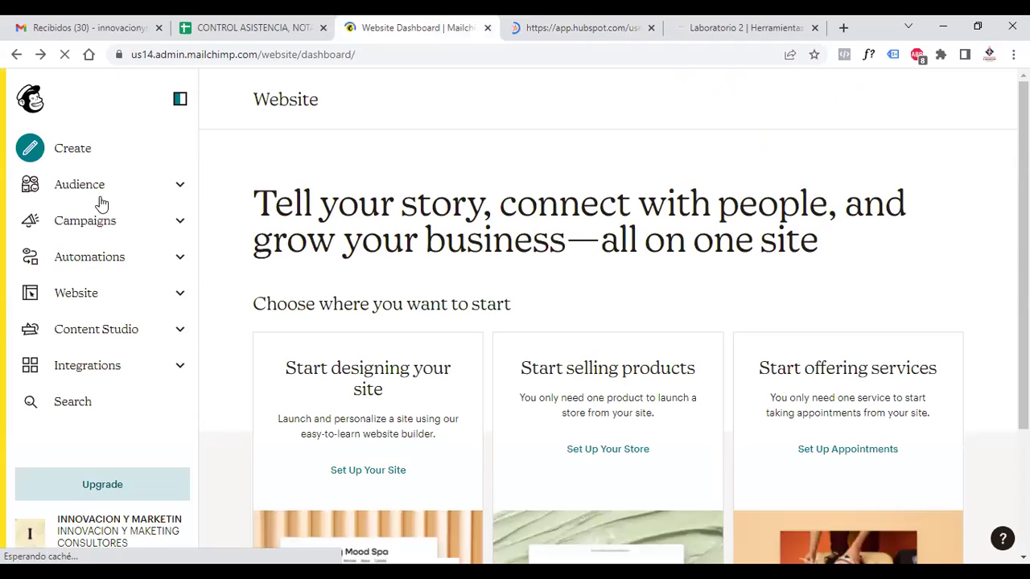
click(83, 155)
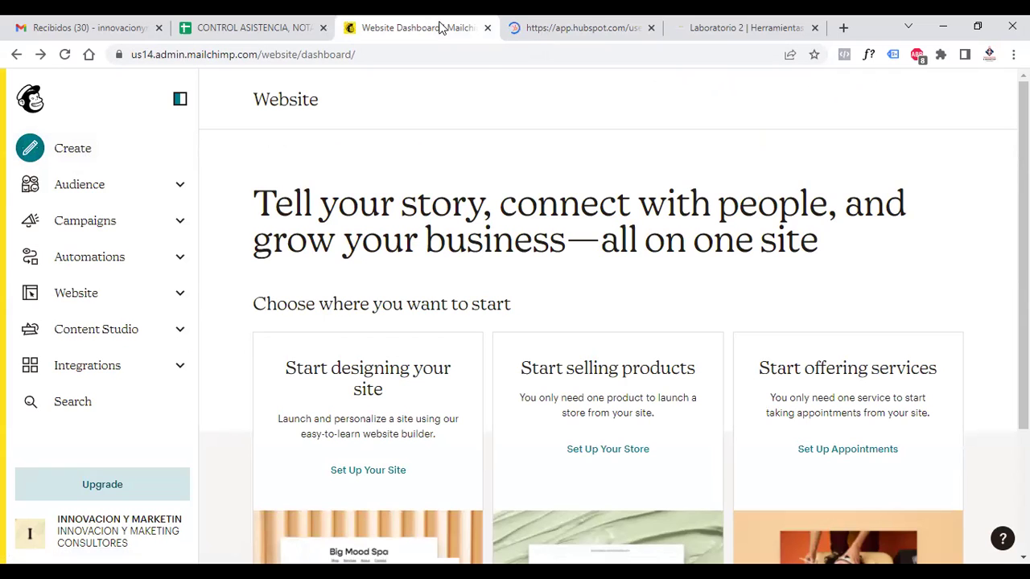
click(590, 29)
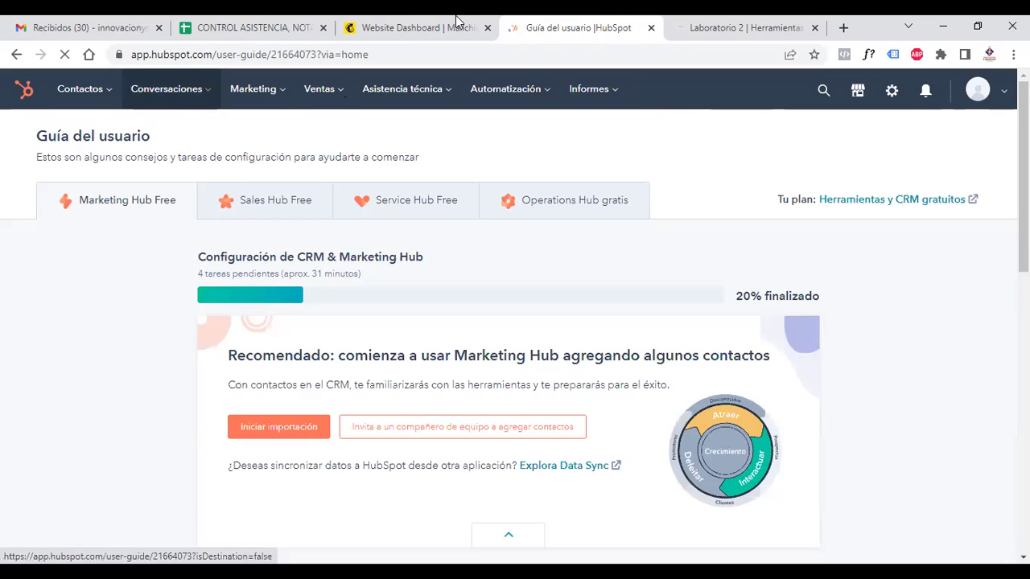
click(406, 32)
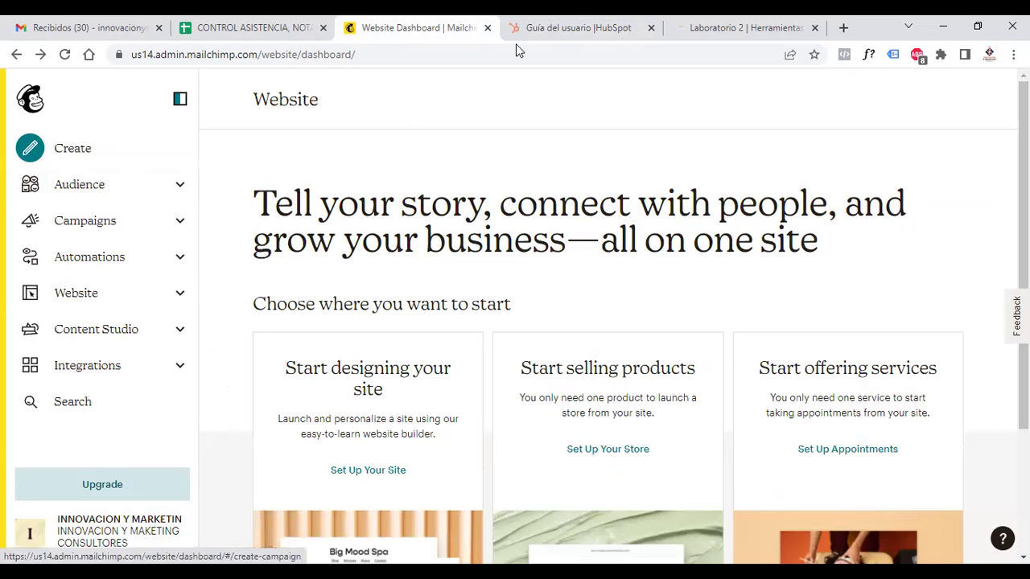
click(571, 30)
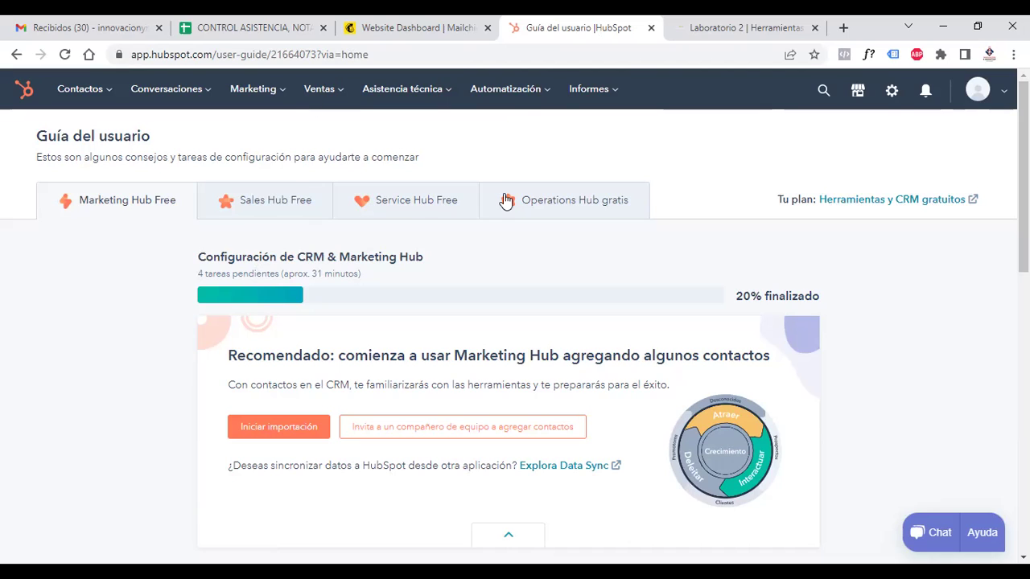
Step: Switch to Mailchimp, open its main dashboard and examine the store integrations and recommended setup tasks
click(403, 30)
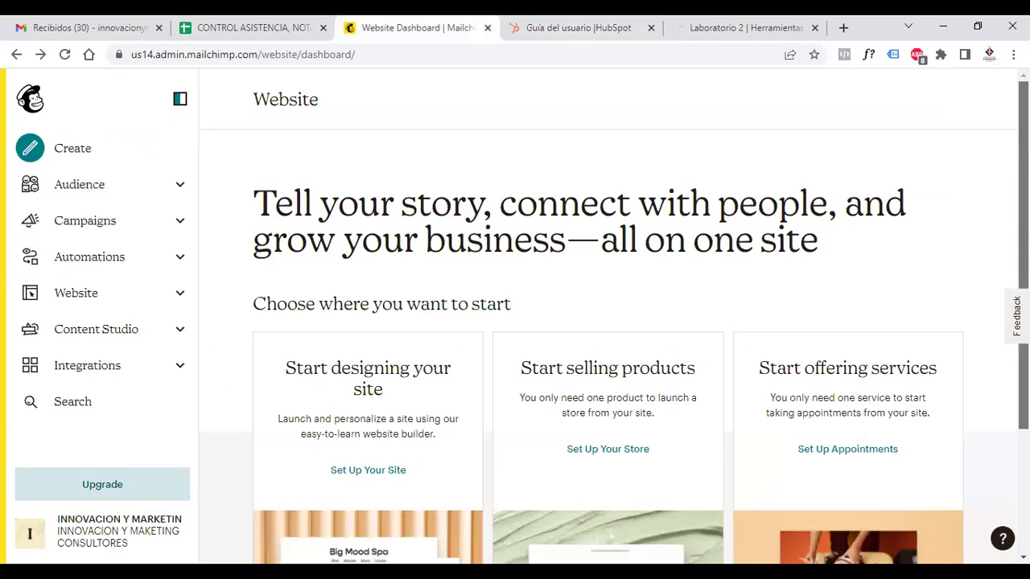
scroll(1003, 100, down, 2)
scroll(285, 115, up, 2)
click(34, 100)
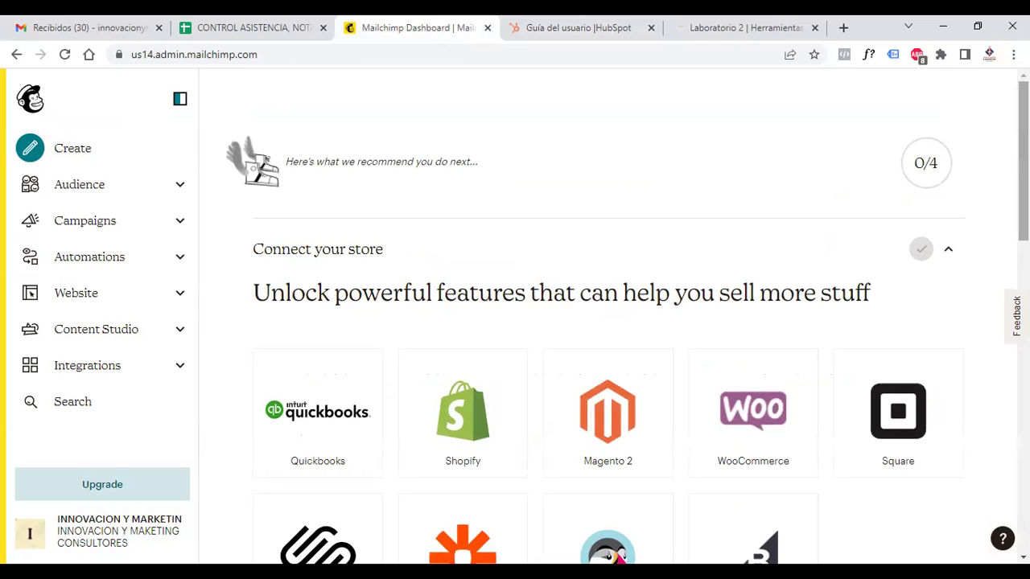
scroll(608, 322, down, 2)
scroll(273, 519, down, 1)
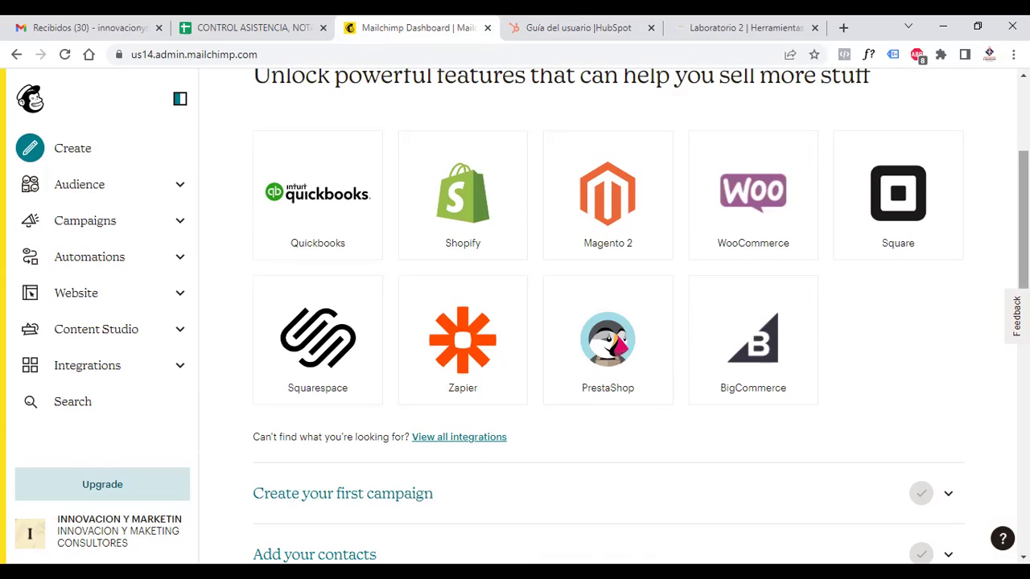
scroll(515, 322, up, 3)
click(585, 25)
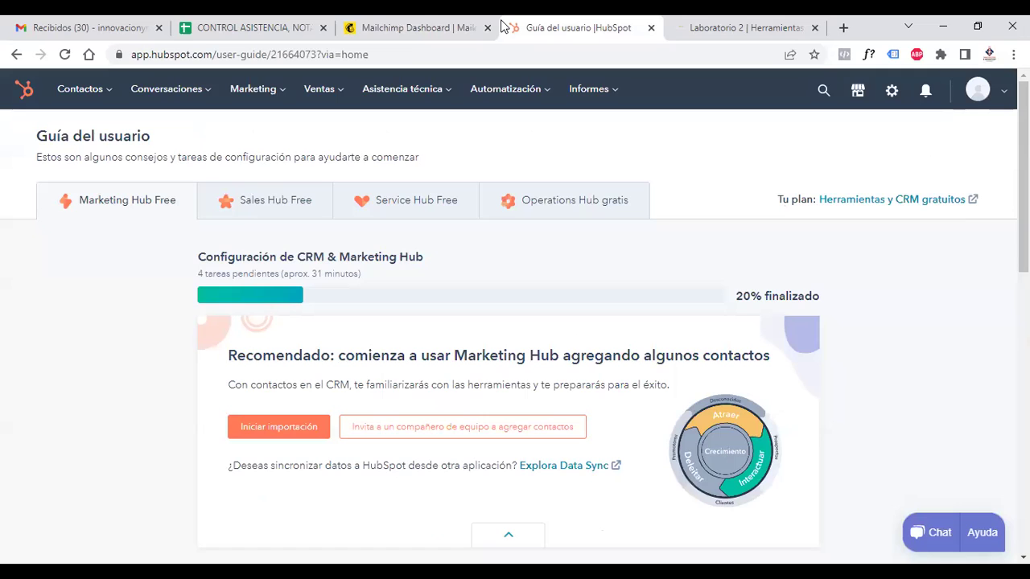
click(406, 29)
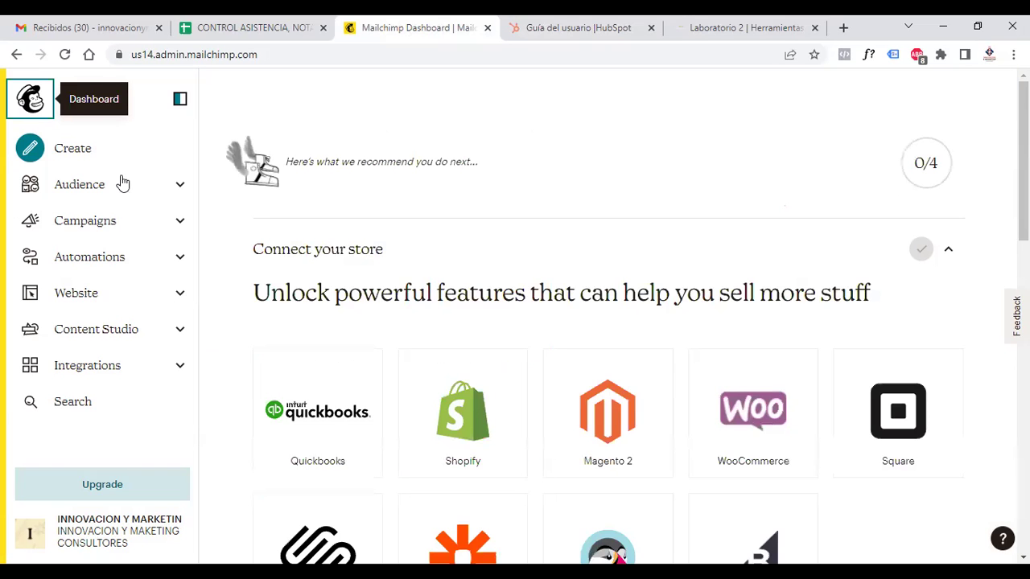
Step: Browse the suggested campaign types among the creation options and start designing a regular email
click(32, 146)
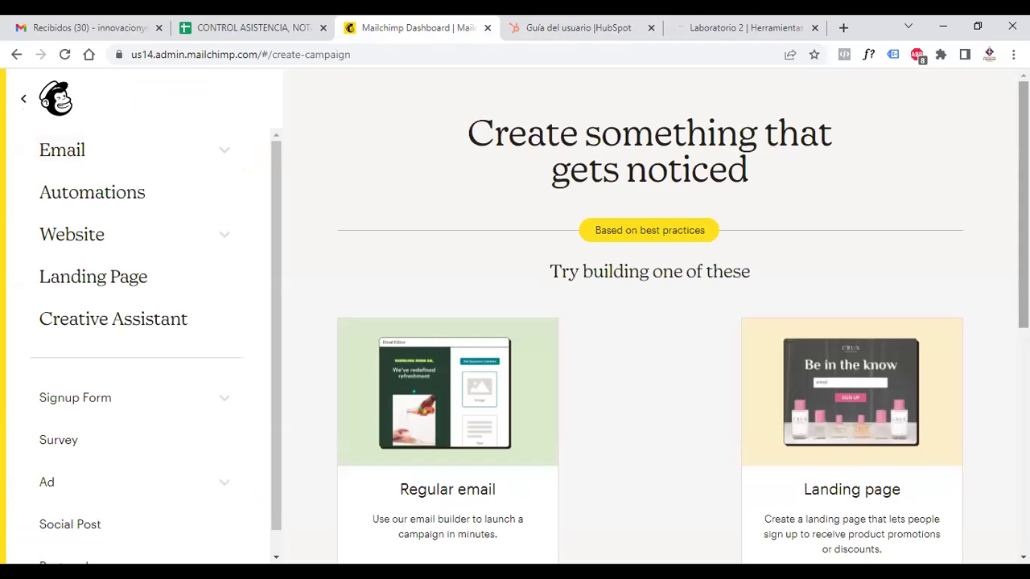
scroll(649, 313, down, 3)
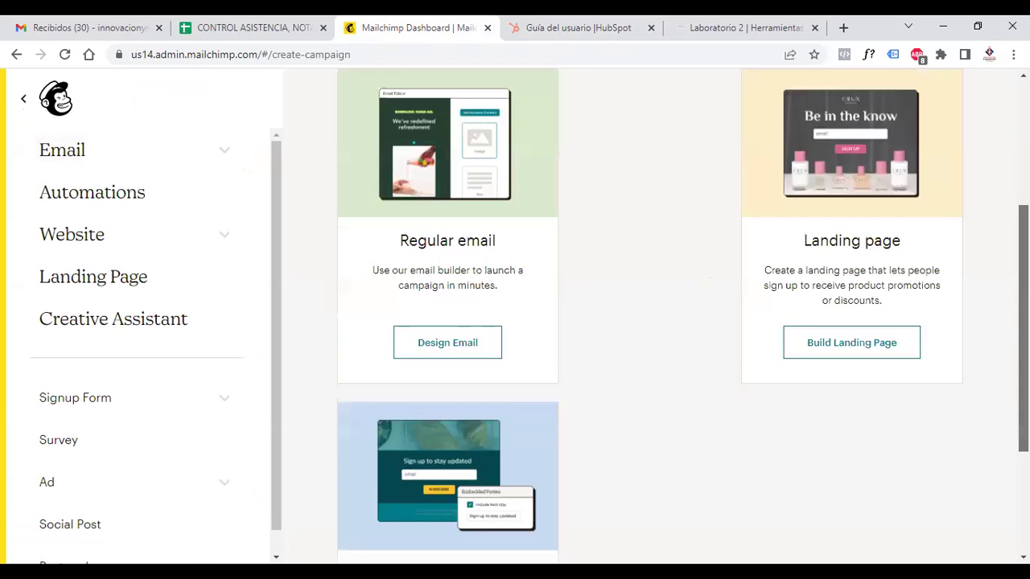
scroll(649, 314, down, 2)
scroll(649, 313, up, 5)
click(602, 27)
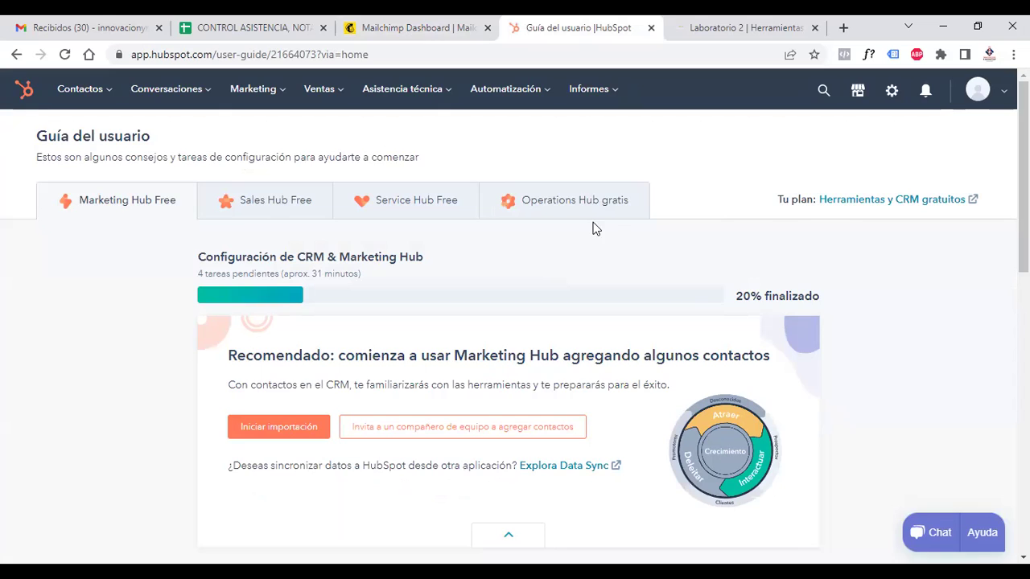
key(ctrl+shift+Tab)
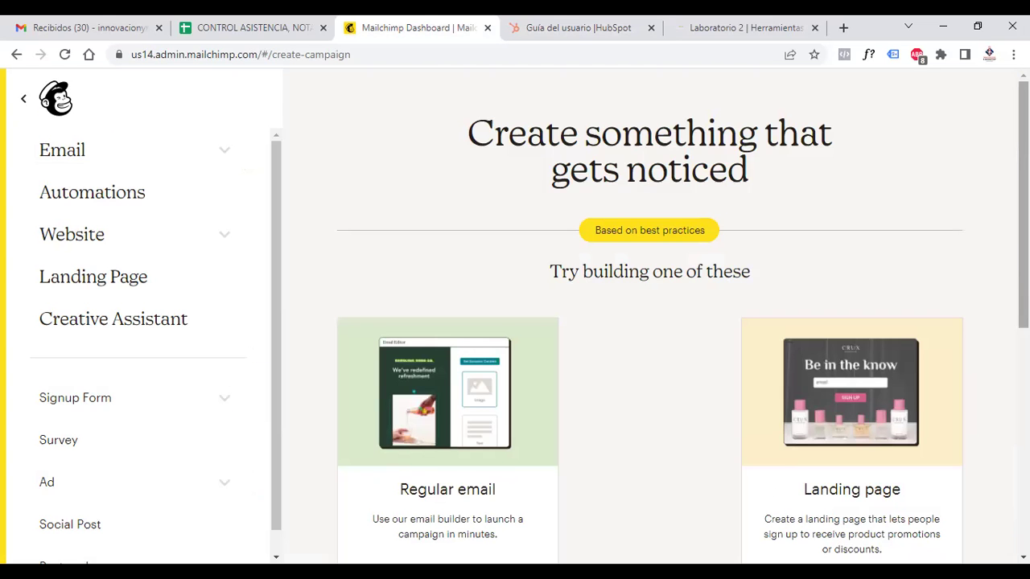
scroll(683, 322, down, 2)
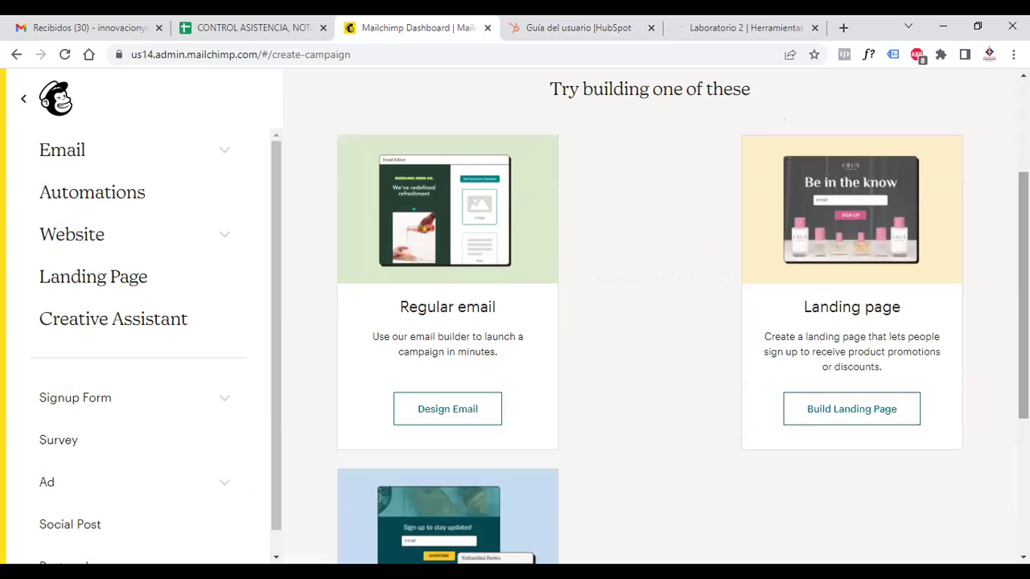
click(449, 410)
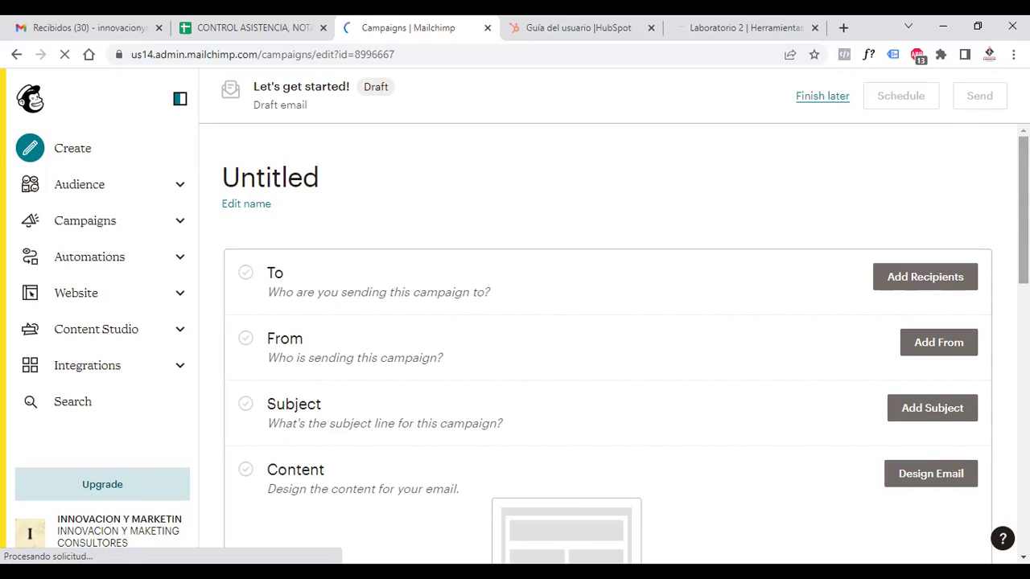
Step: Examine the untitled draft's setup and sharing sections, and leave the draft to finish later
scroll(607, 338, down, 2)
scroll(607, 338, down, 3)
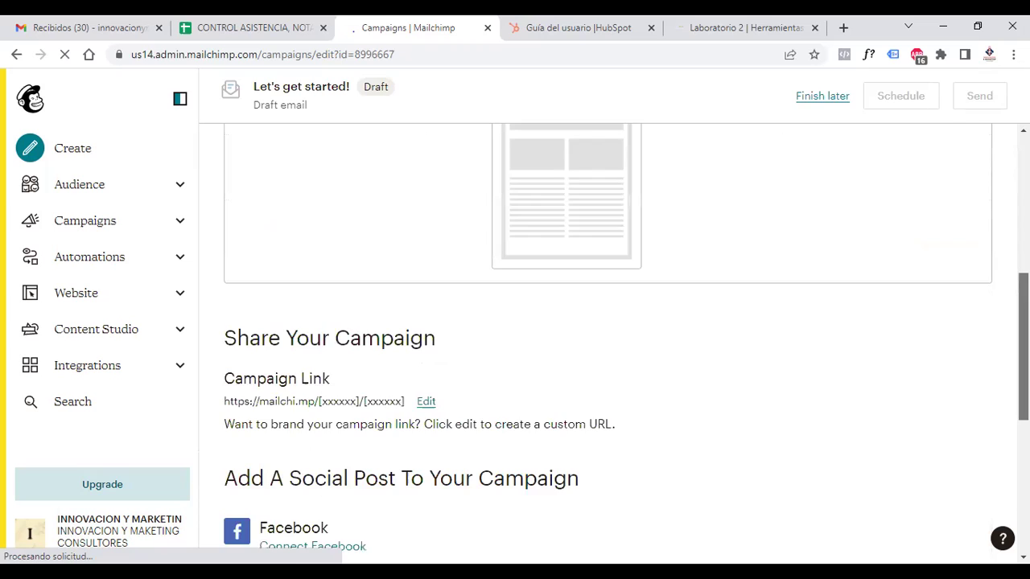
scroll(607, 338, down, 2)
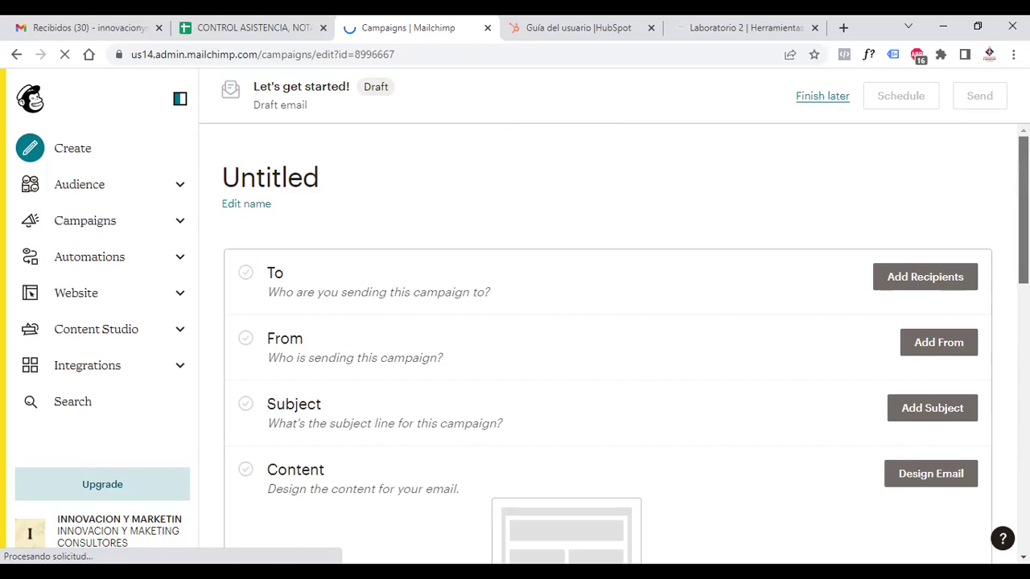
click(831, 97)
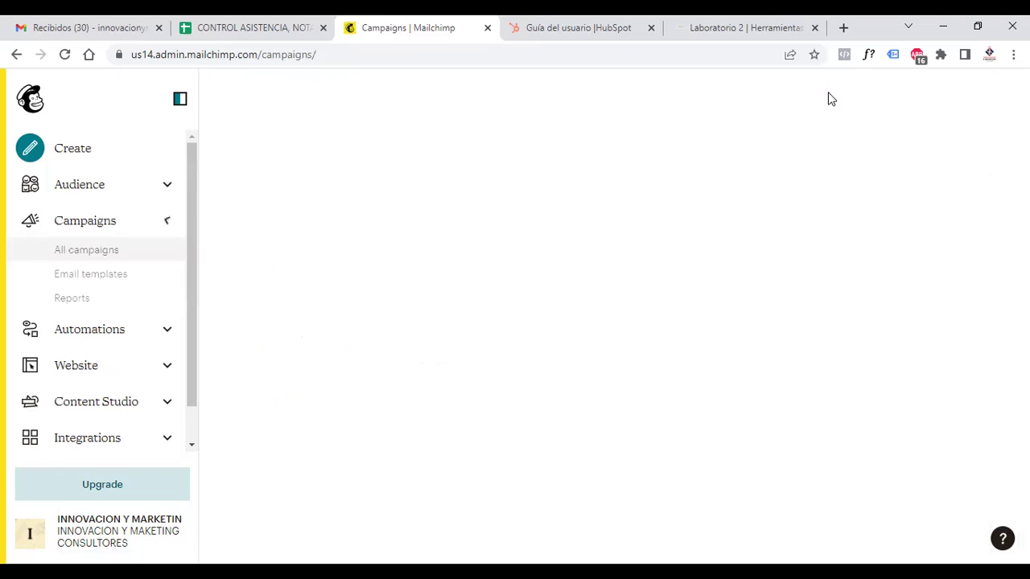
Step: Create another regular email campaign and start designing its content with the Classic Builder
click(30, 153)
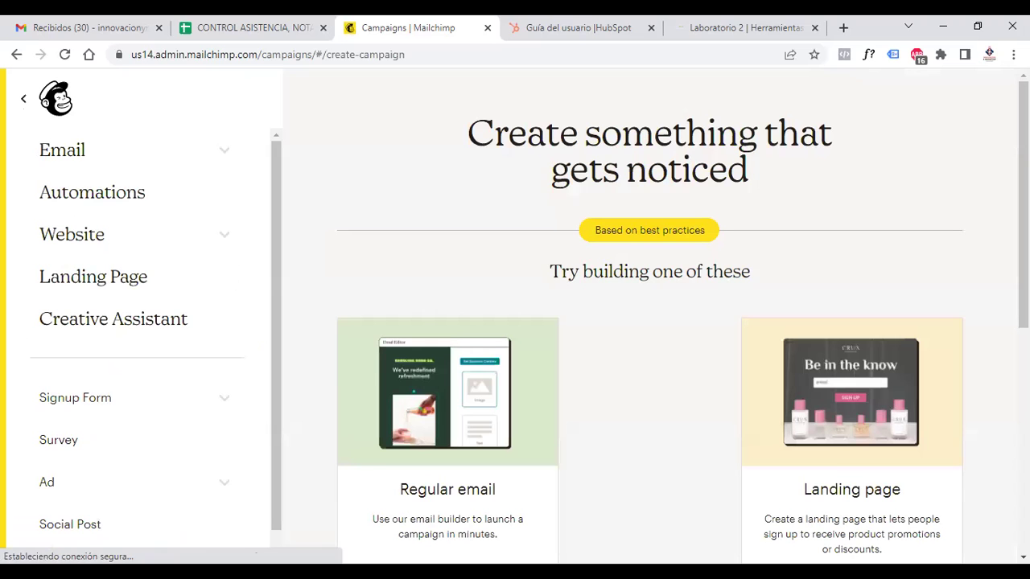
scroll(531, 523, down, 1)
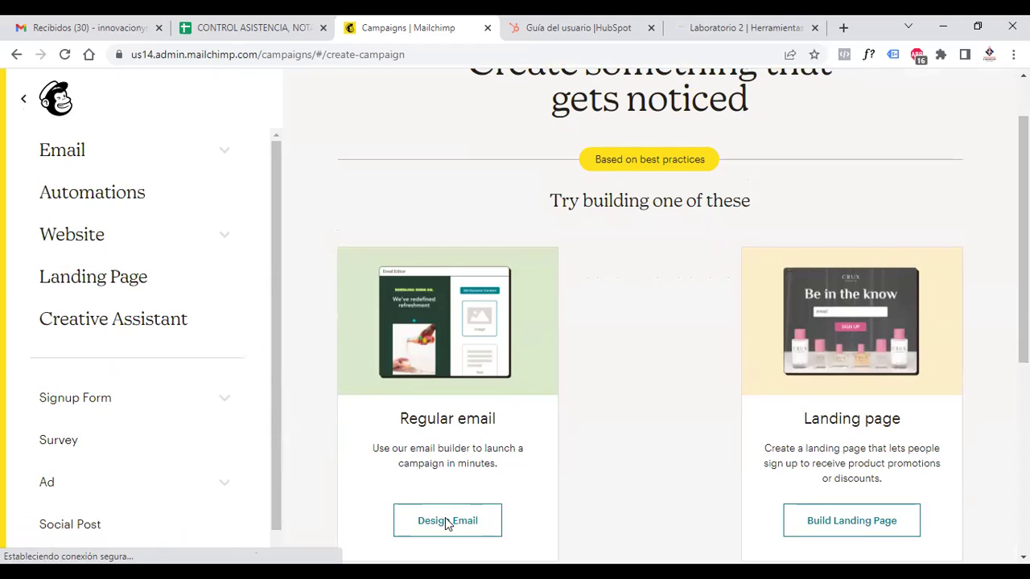
click(448, 521)
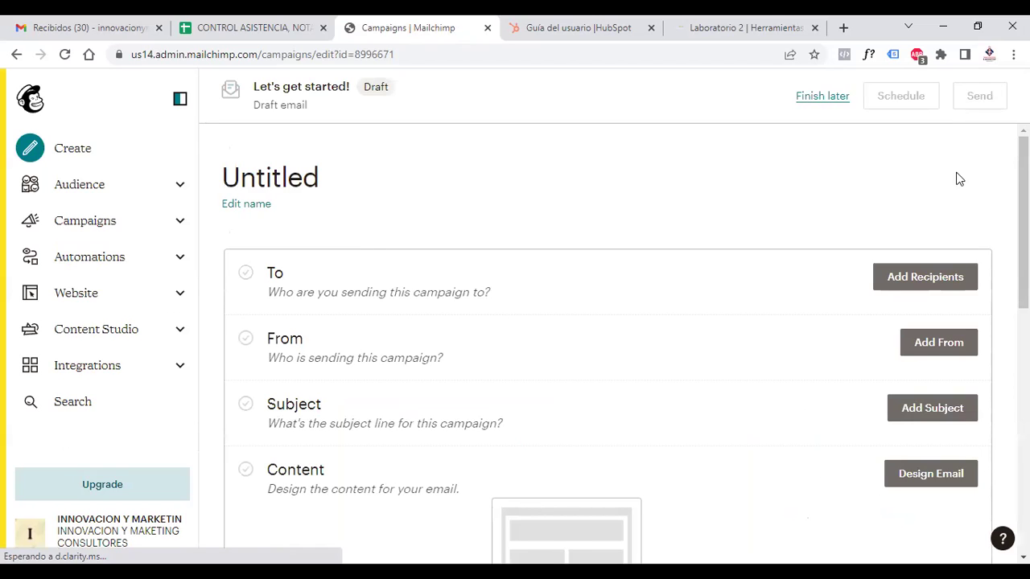
scroll(612, 338, down, 4)
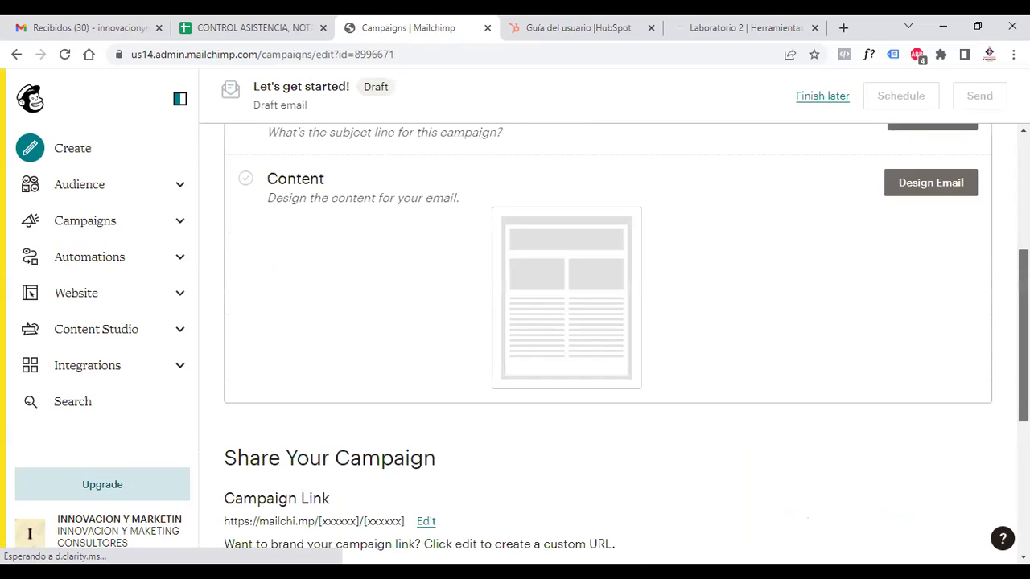
click(921, 183)
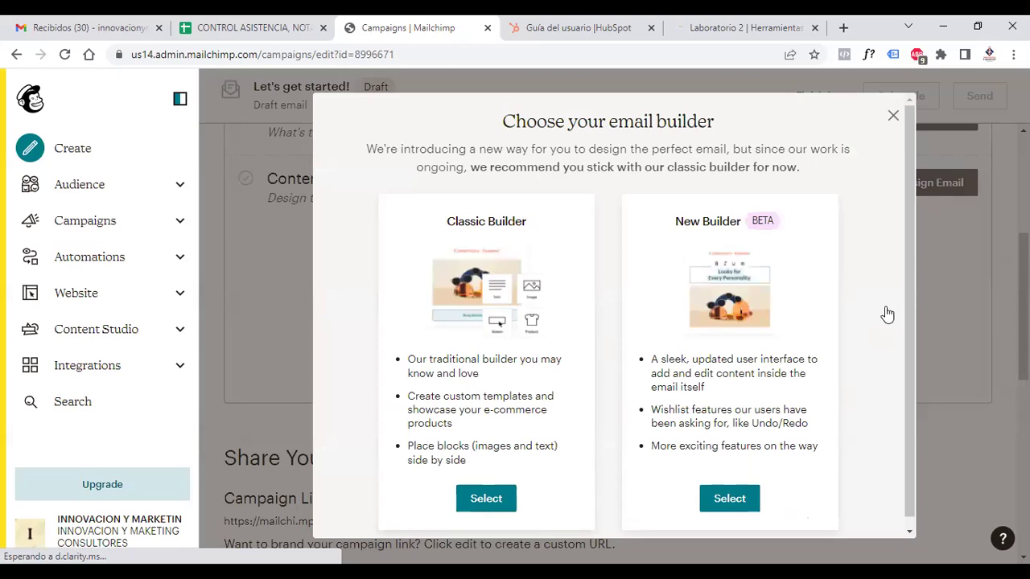
click(485, 499)
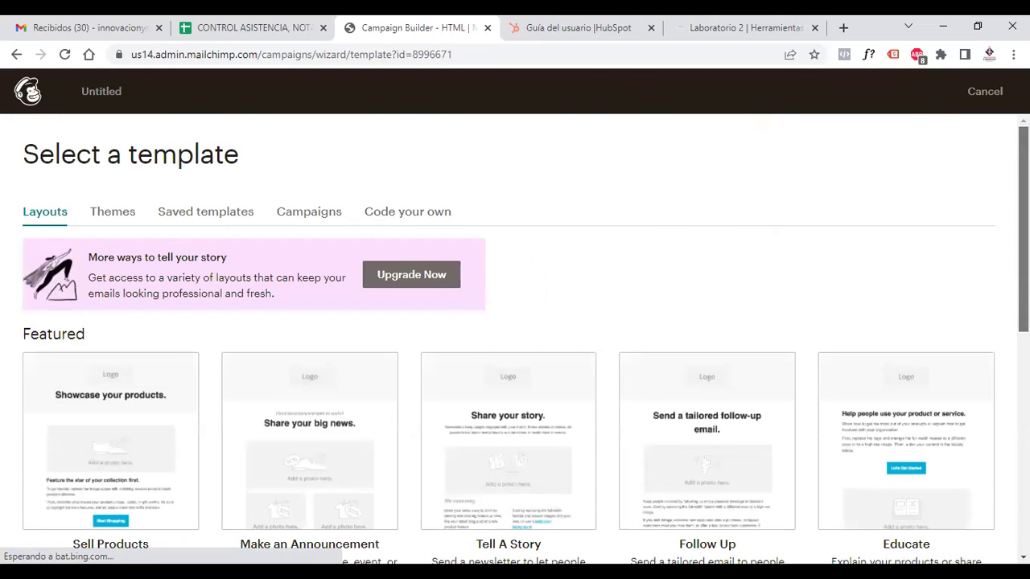
Step: Browse the featured and basic layouts and select the Sell Products template for the email
scroll(515, 338, down, 6)
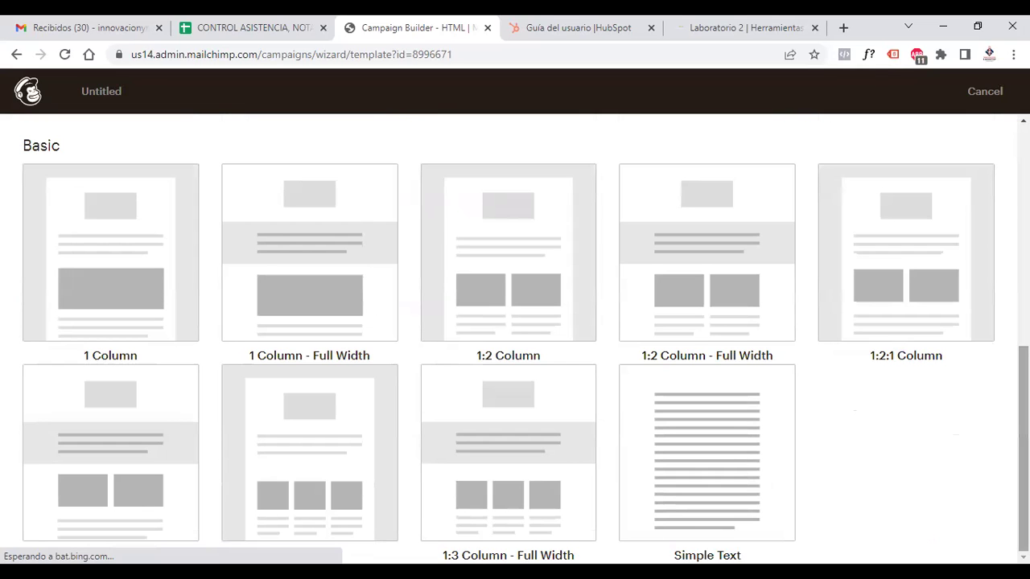
scroll(514, 338, up, 5)
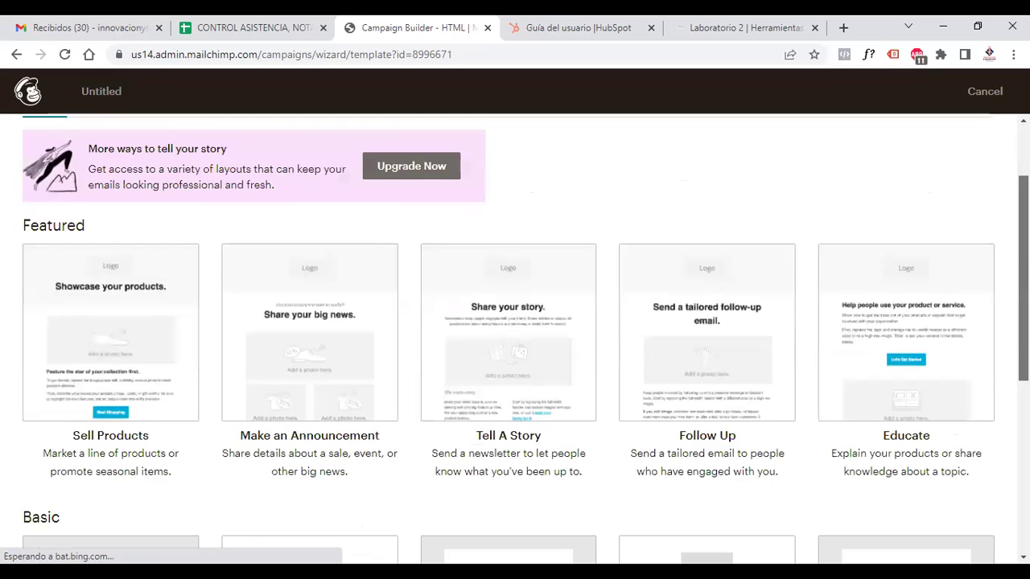
scroll(605, 333, down, 5)
scroll(605, 332, up, 3)
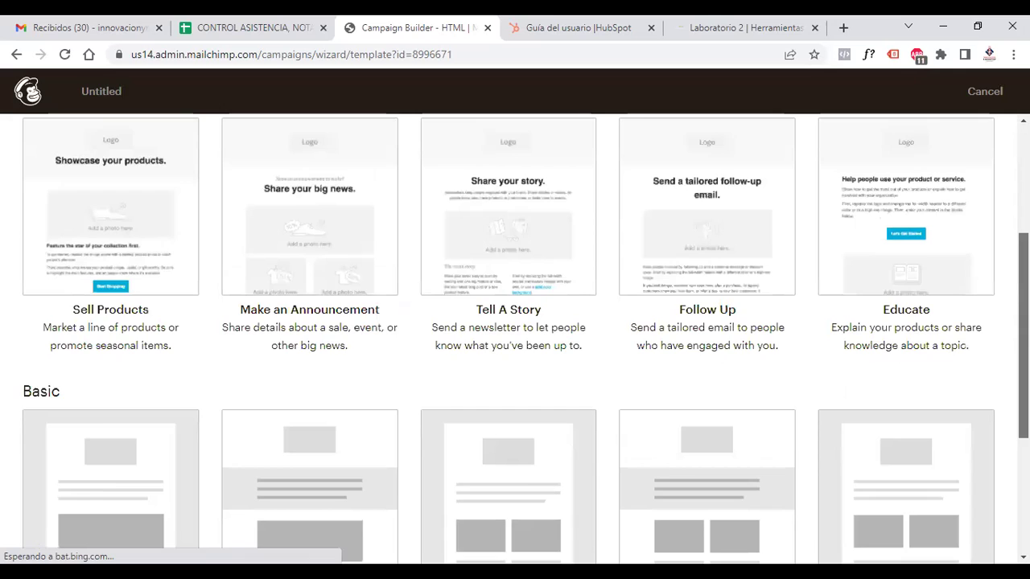
scroll(605, 332, up, 2)
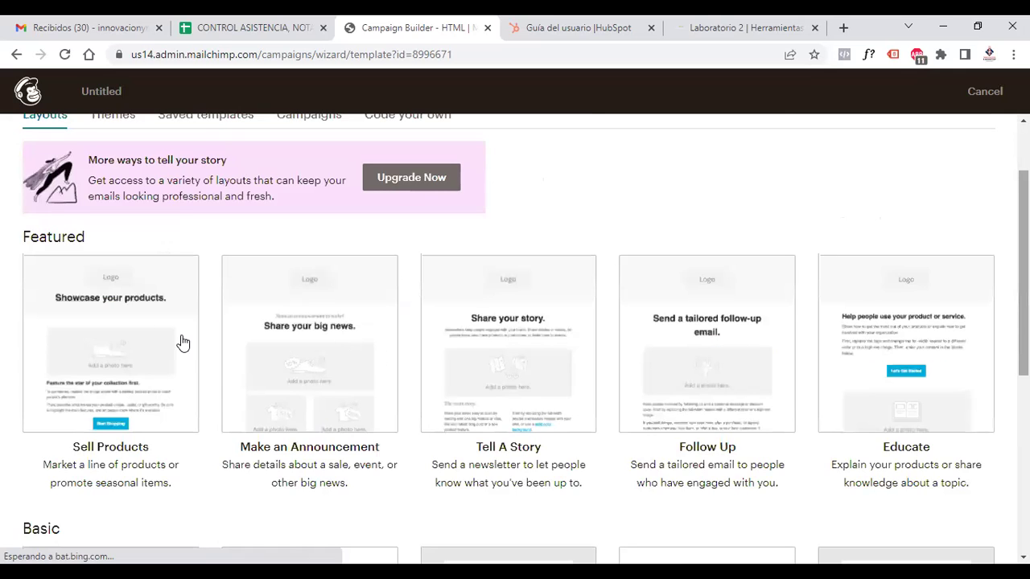
click(132, 347)
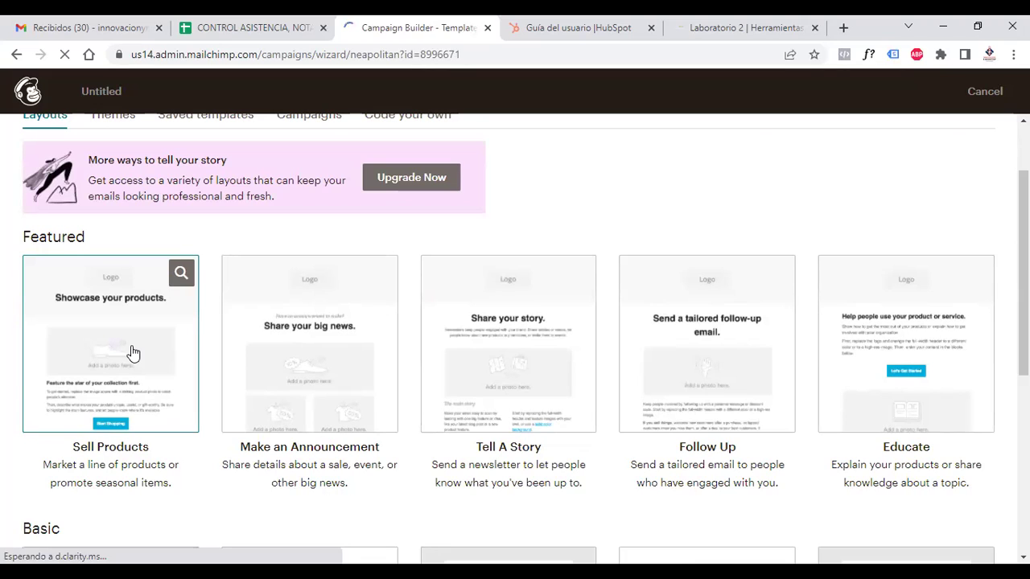
click(133, 353)
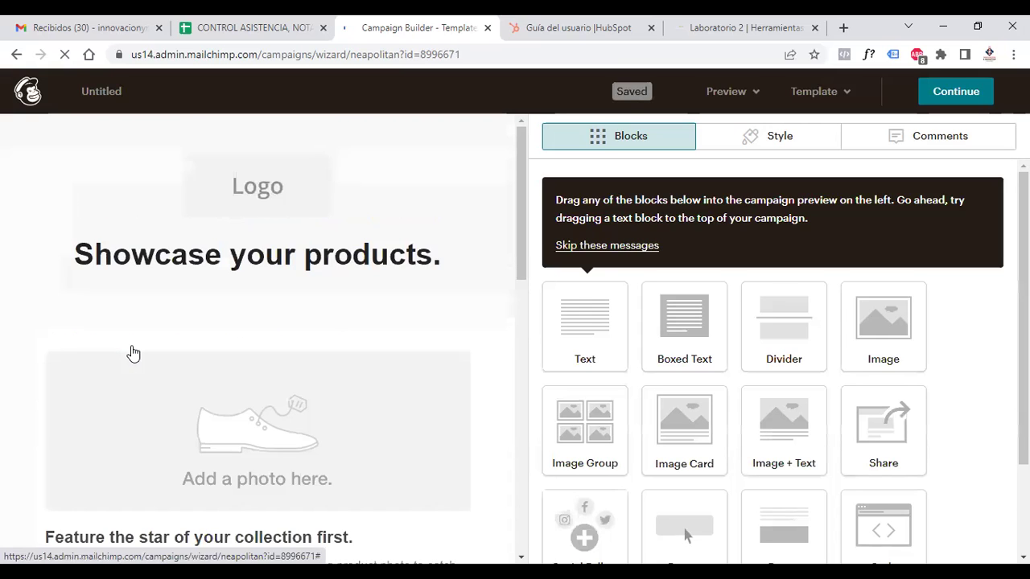
Step: Add an Image Group block directly above the shoe photo placeholder and review the email layout
drag(519, 195, 509, 527)
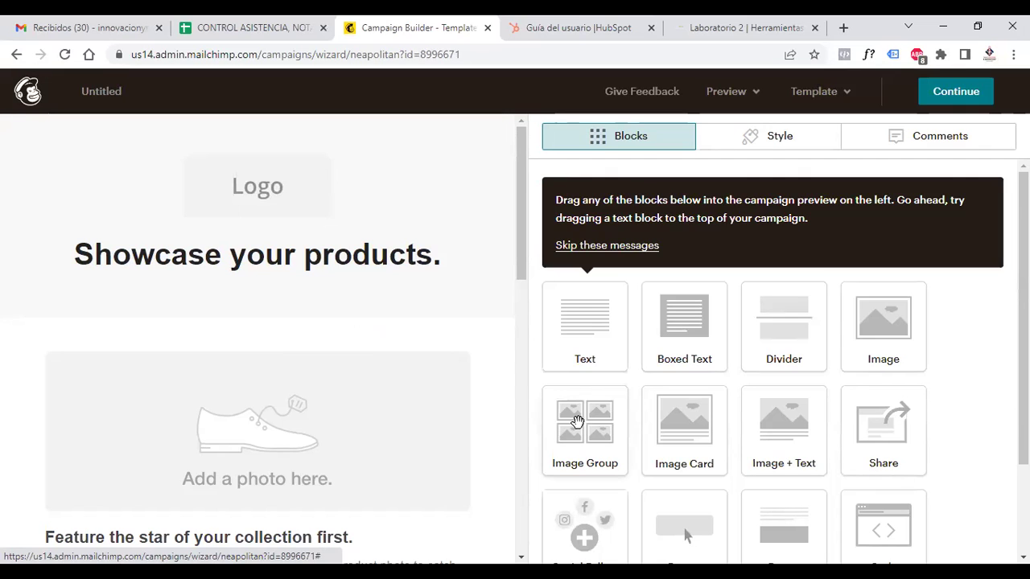
drag(430, 394, 396, 380)
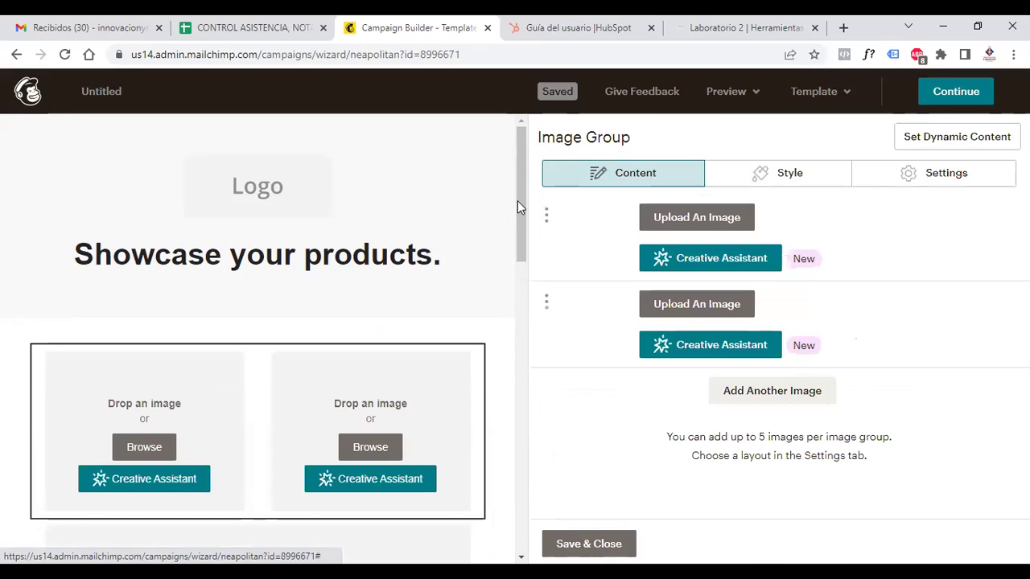
scroll(519, 257, down, 2)
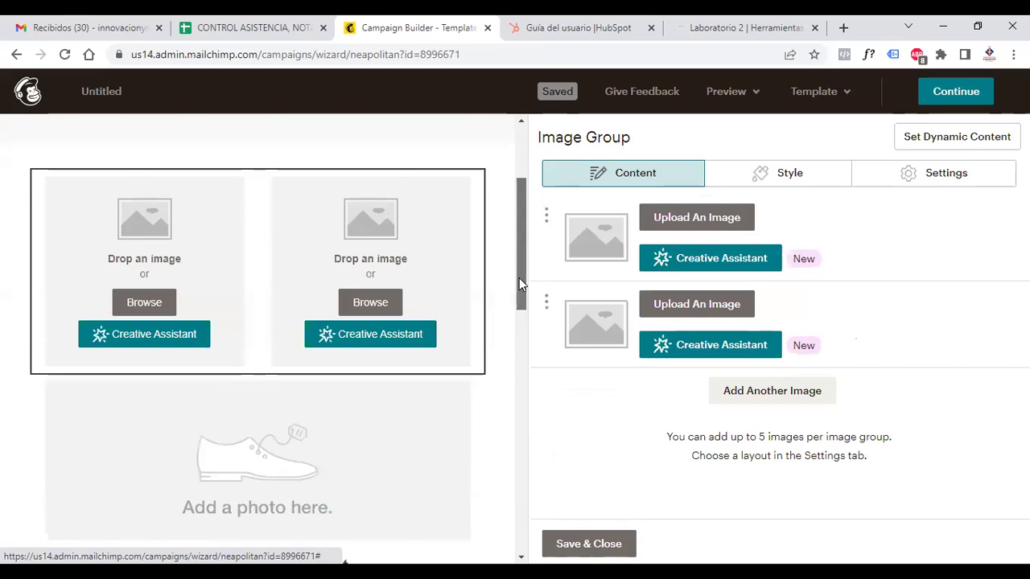
scroll(519, 283, up, 1)
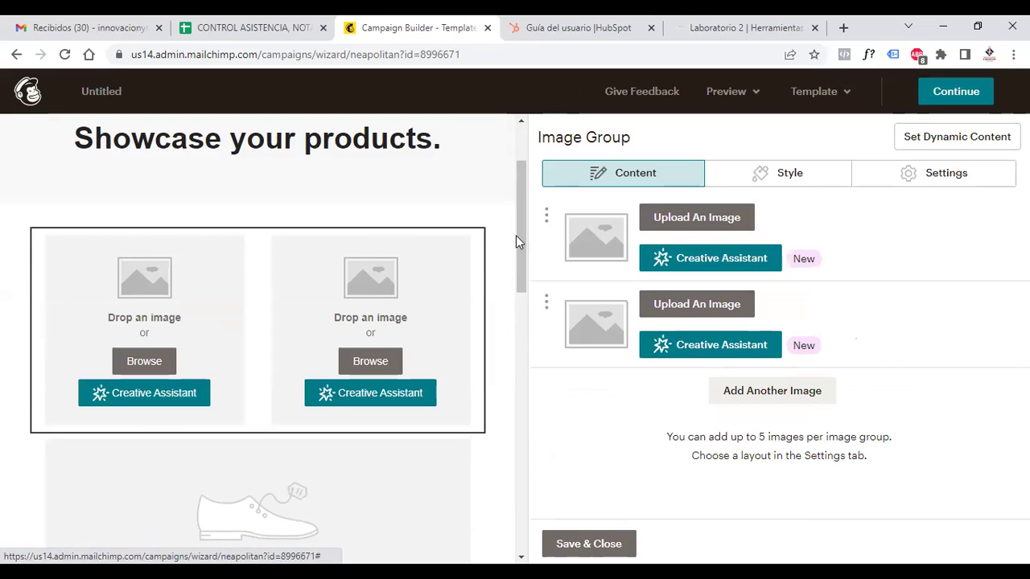
scroll(516, 235, down, 5)
scroll(228, 197, up, 7)
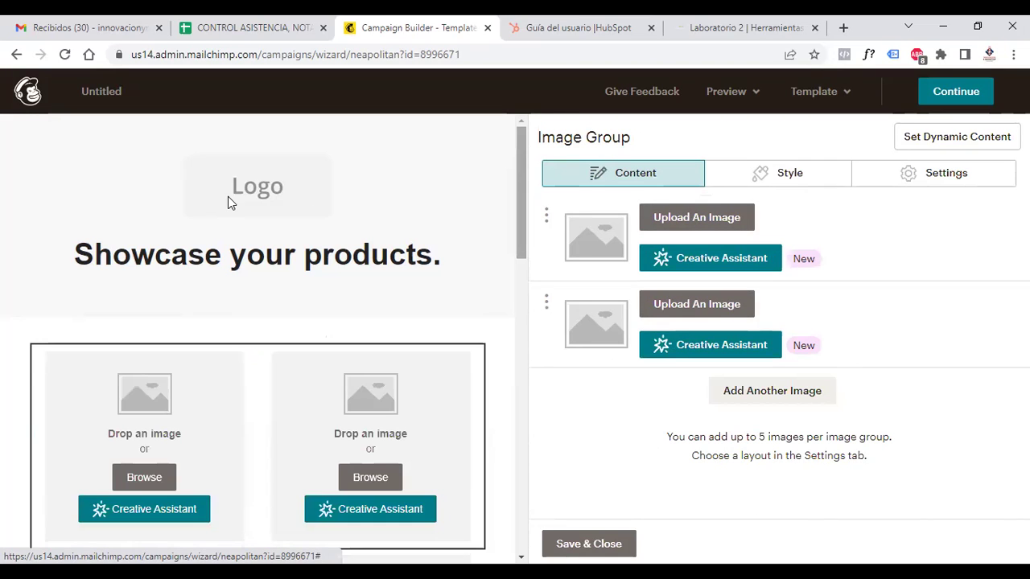
Step: Finish editing the Image Group block and replace the "Showcase your products." heading text with "MARKETING DITIGAL"
mouse_move(362, 242)
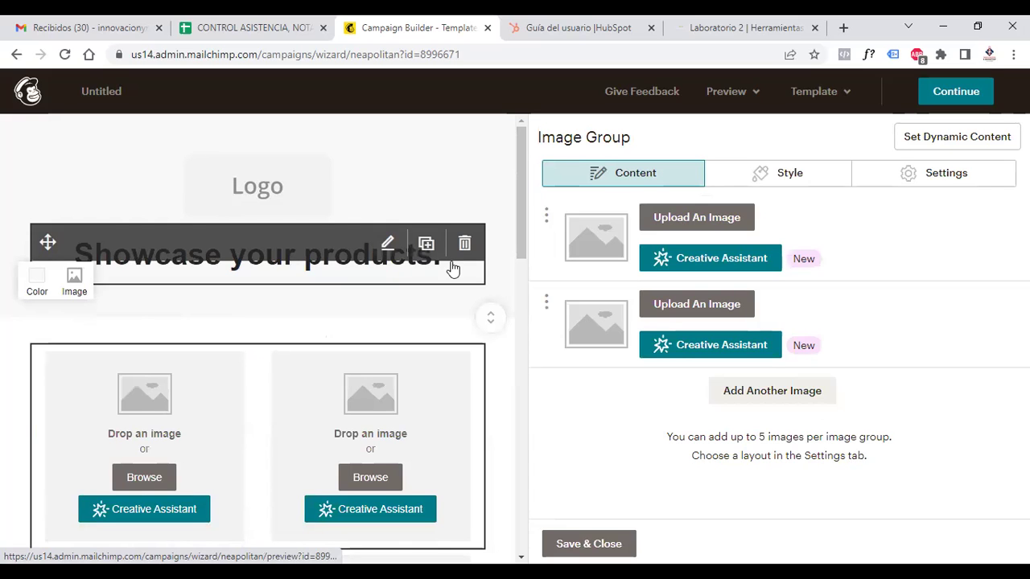
click(765, 345)
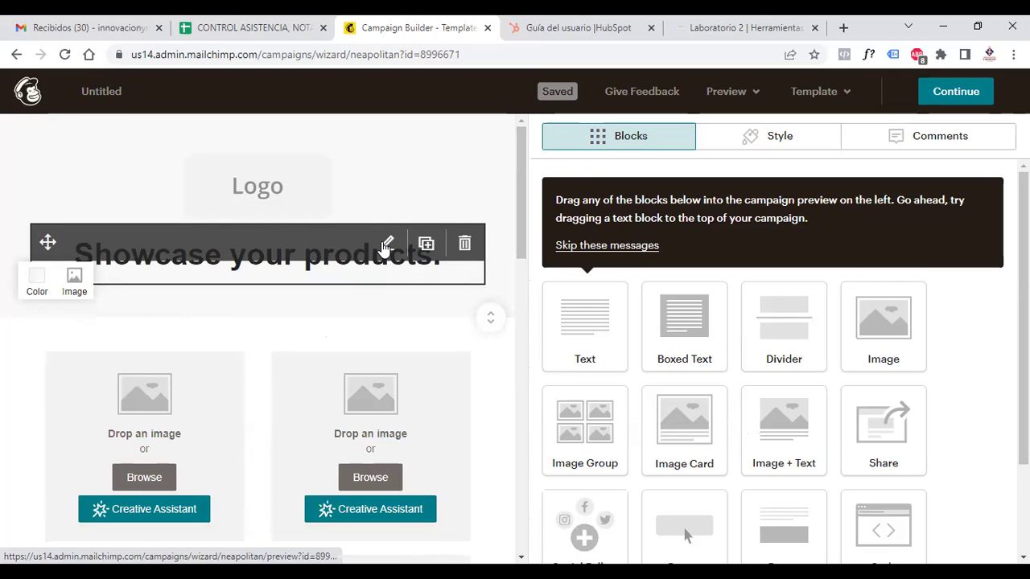
click(387, 247)
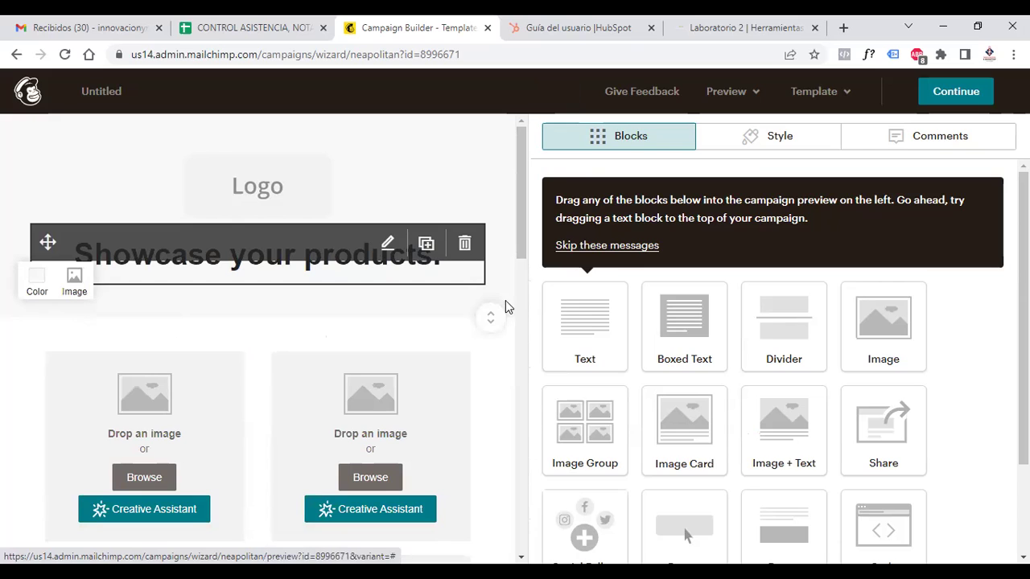
drag(763, 275, 542, 275)
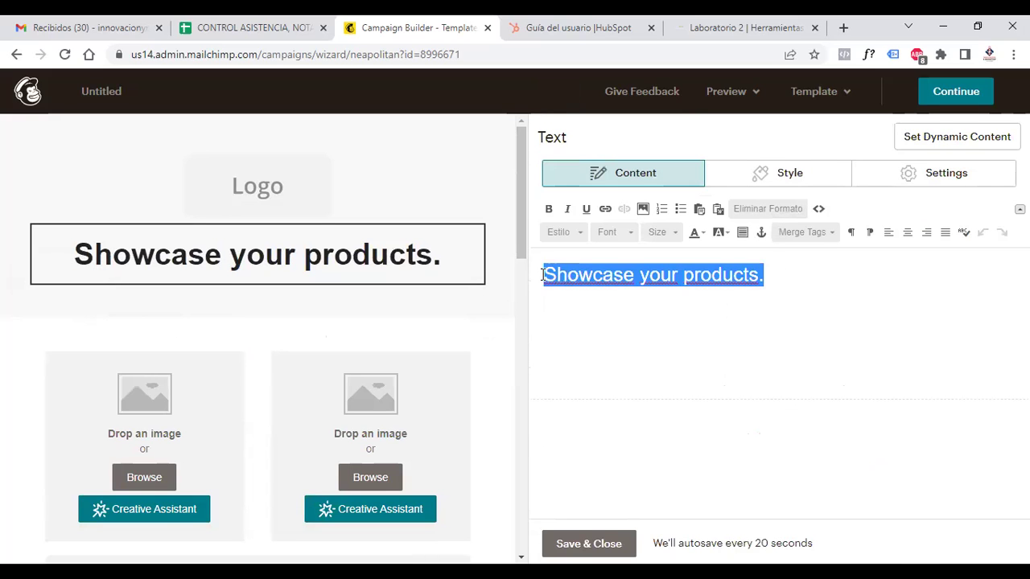
text(MARKETI)
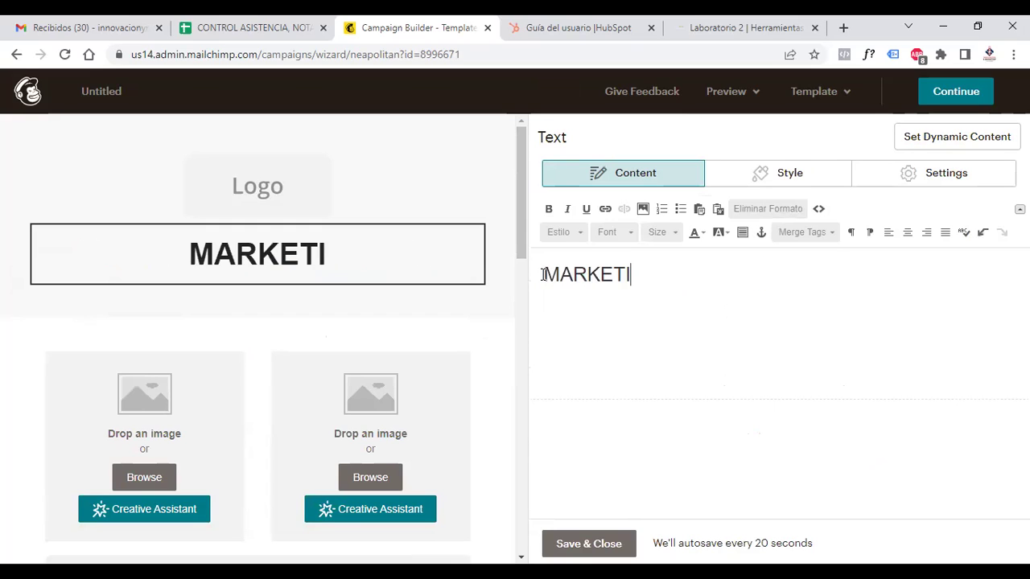
text(NG DITIGAL)
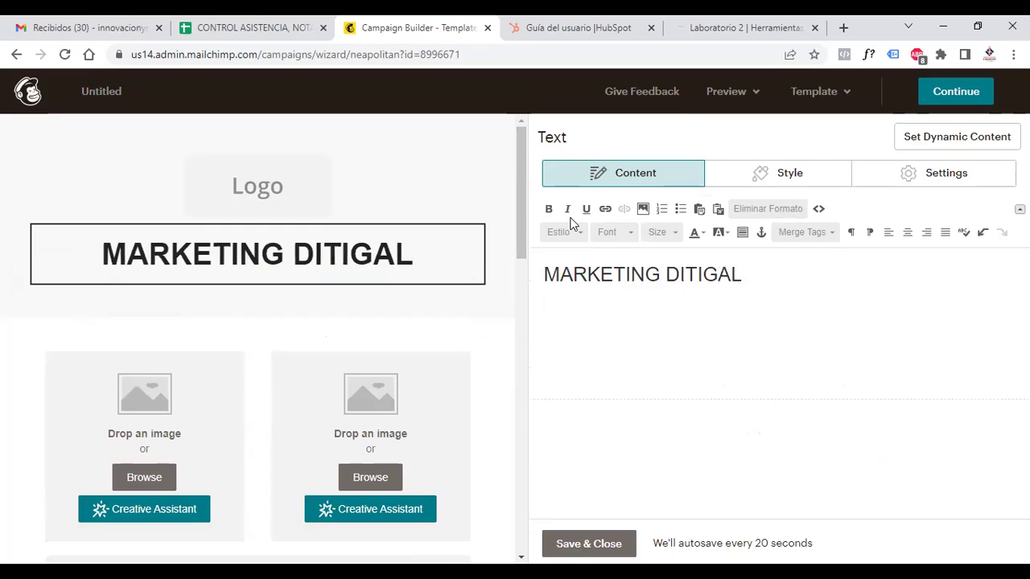
Step: Review the logo image block's content and style options, try Left alignment, and set the logo's alignment to Right
mouse_move(426, 154)
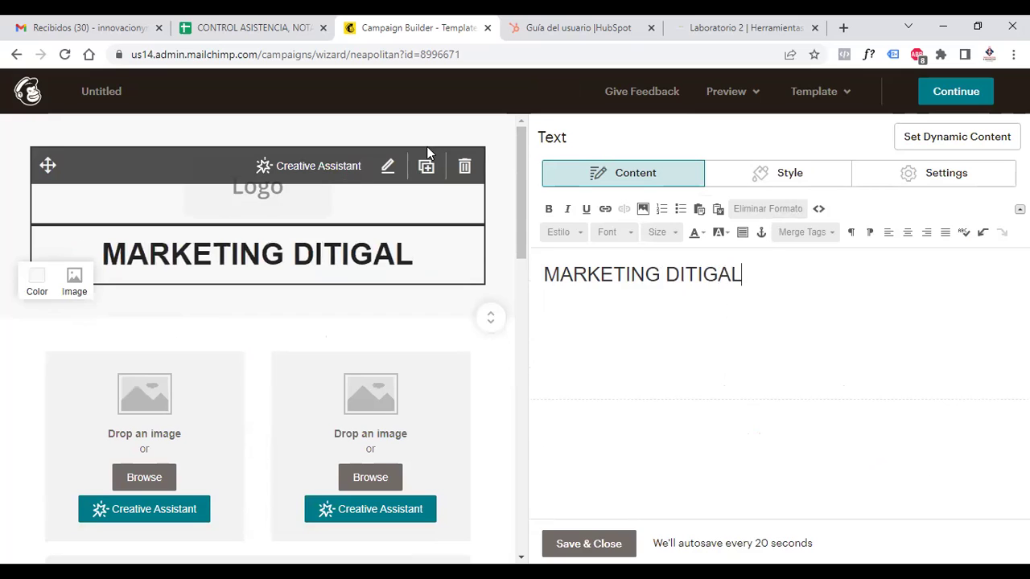
click(388, 167)
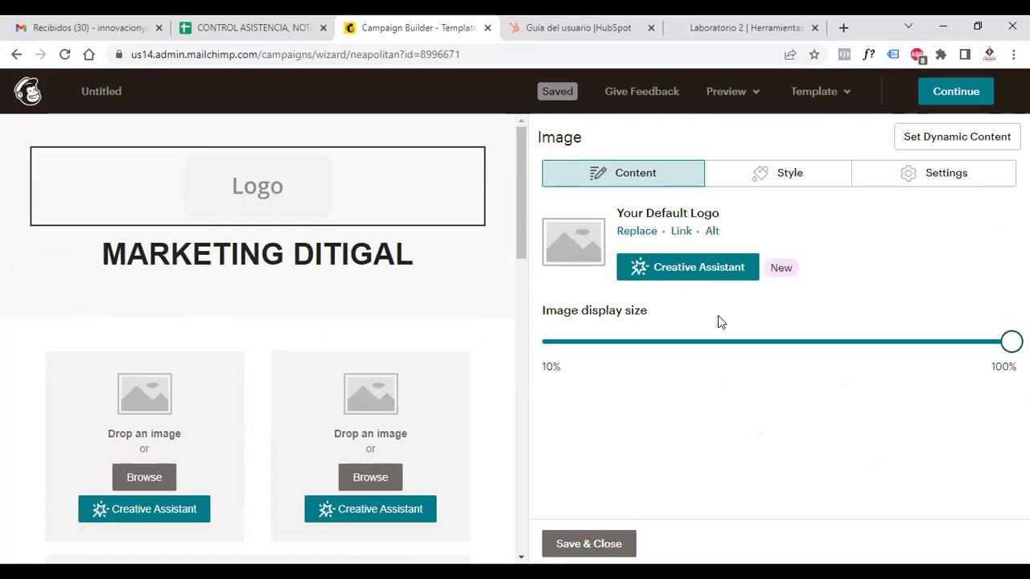
click(779, 173)
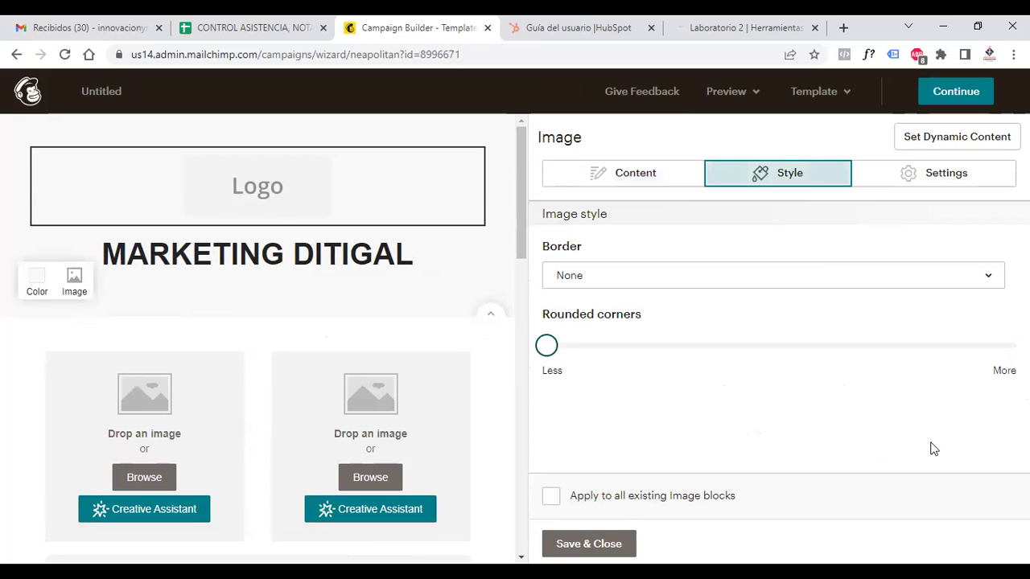
click(915, 169)
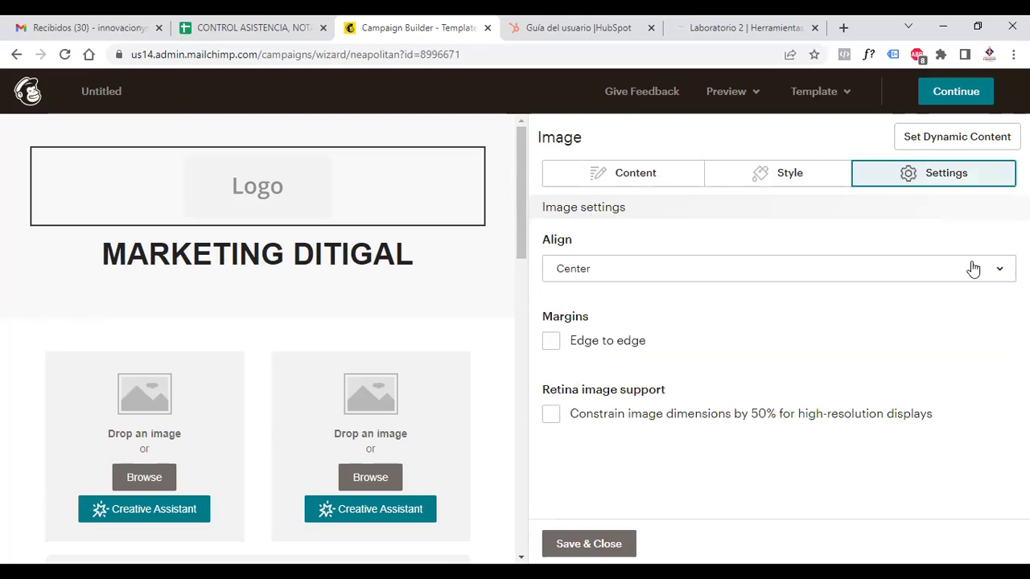
click(1007, 274)
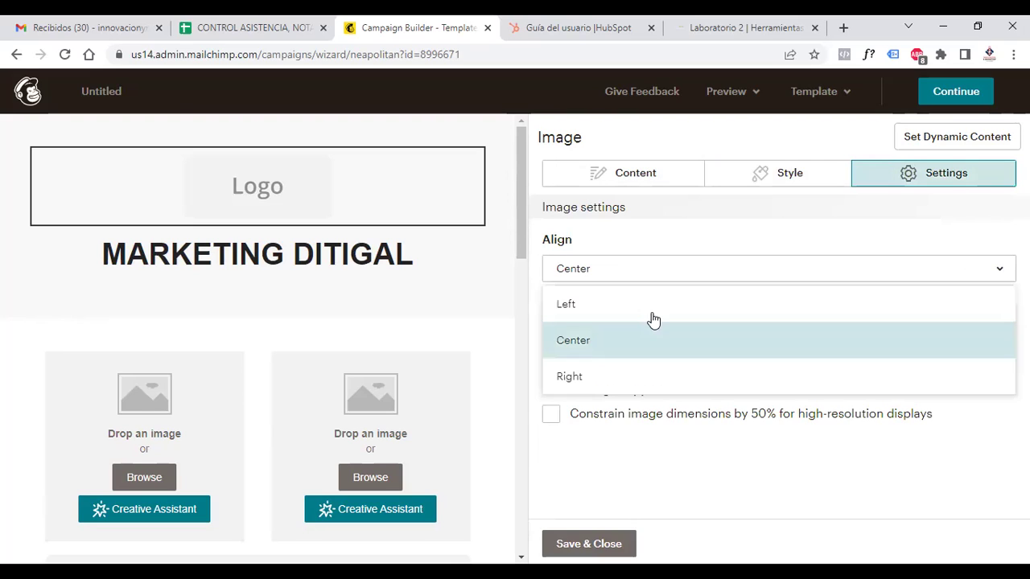
click(626, 311)
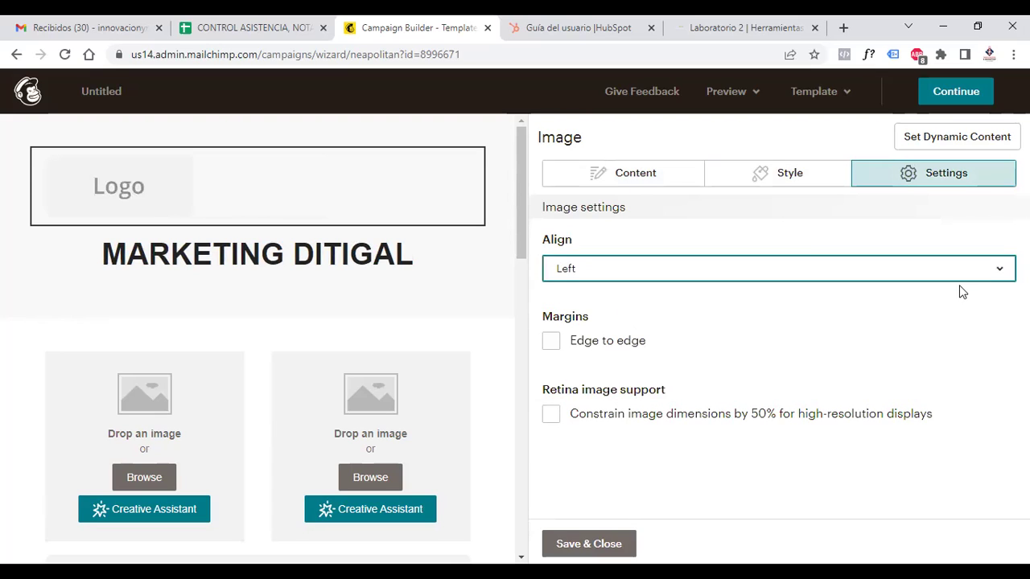
click(1004, 267)
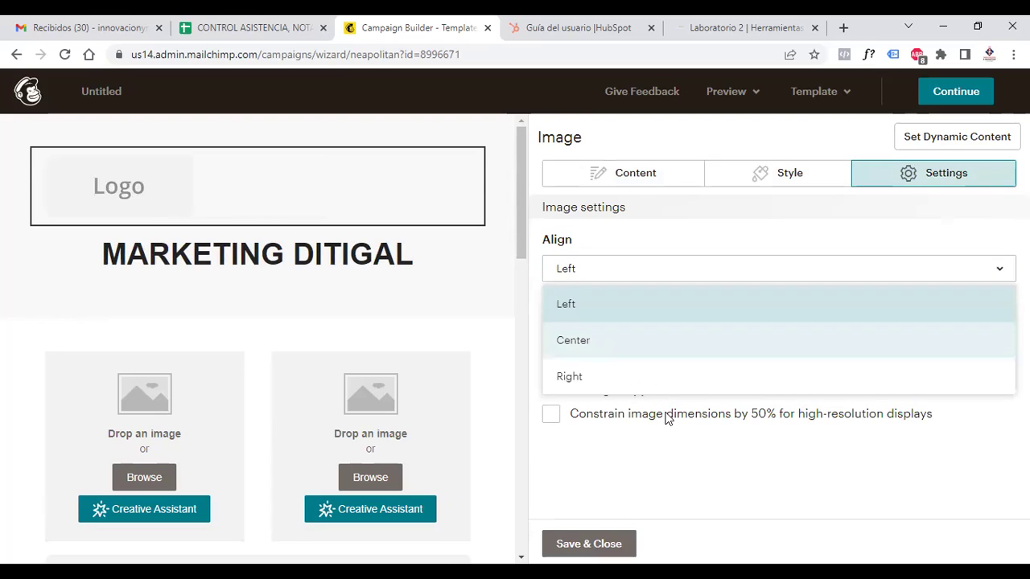
click(636, 378)
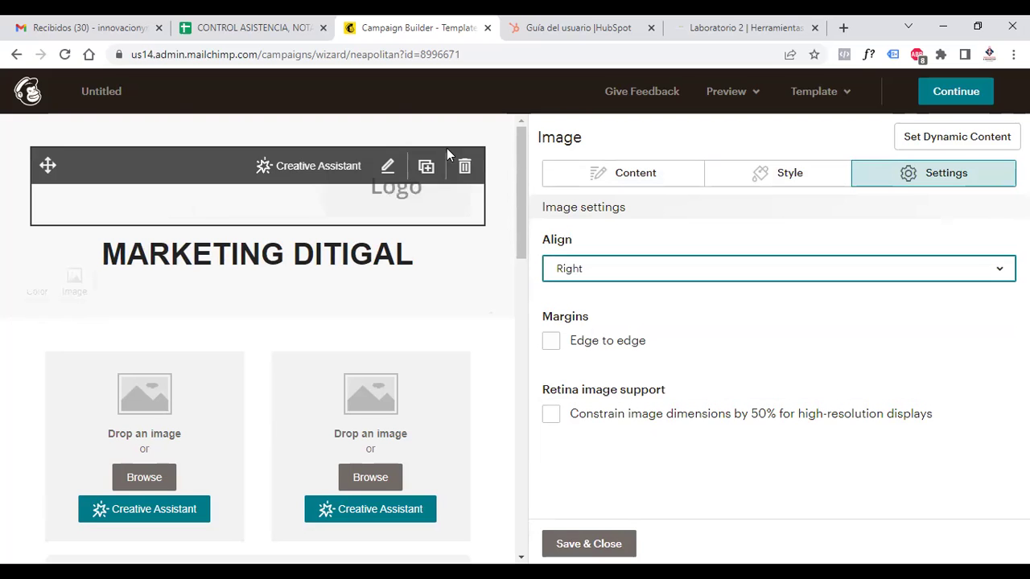
Step: Change the Start Shopping button's background color to crimson #c70056
scroll(524, 265, down, 3)
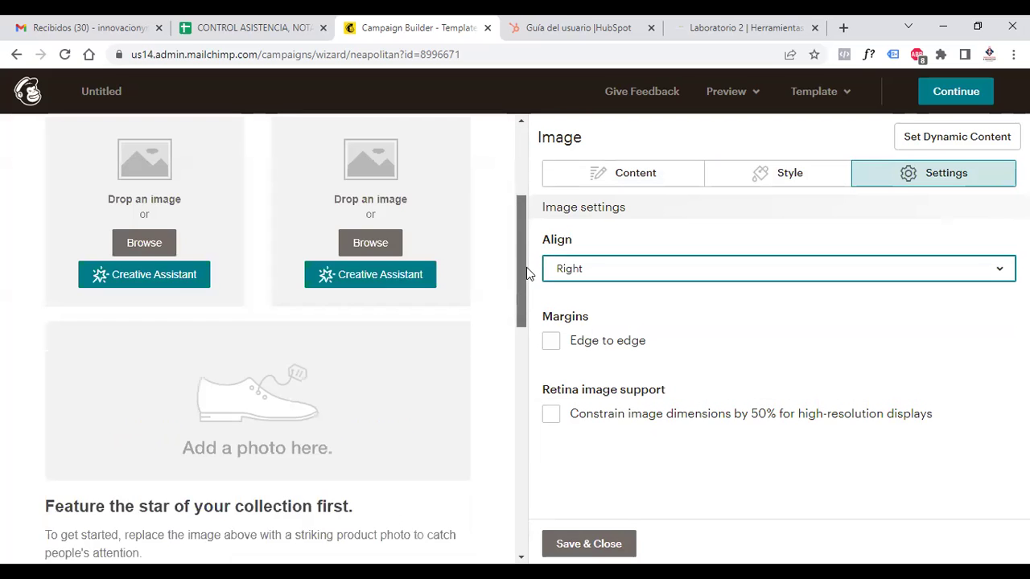
scroll(524, 274, down, 2)
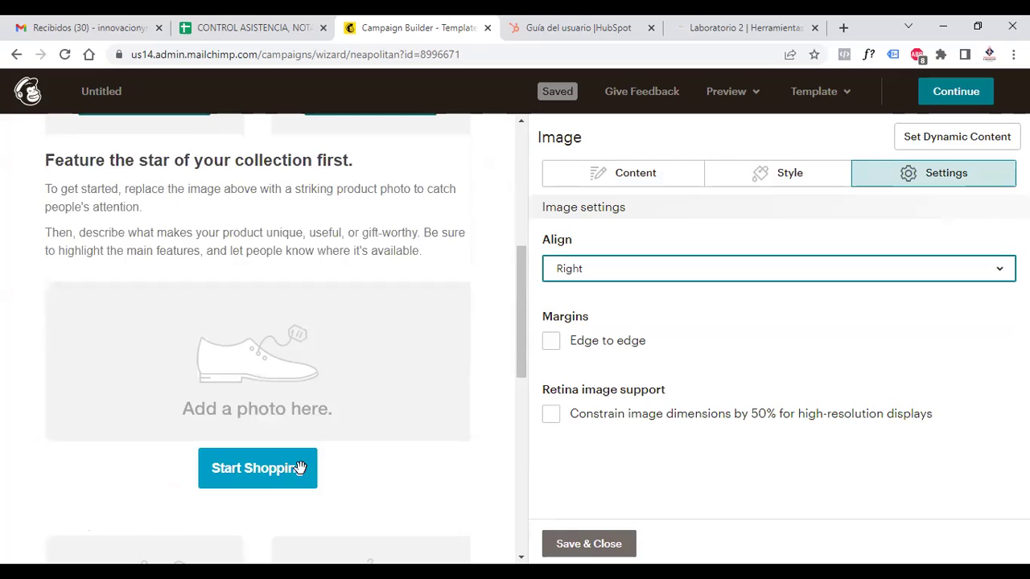
mouse_move(390, 477)
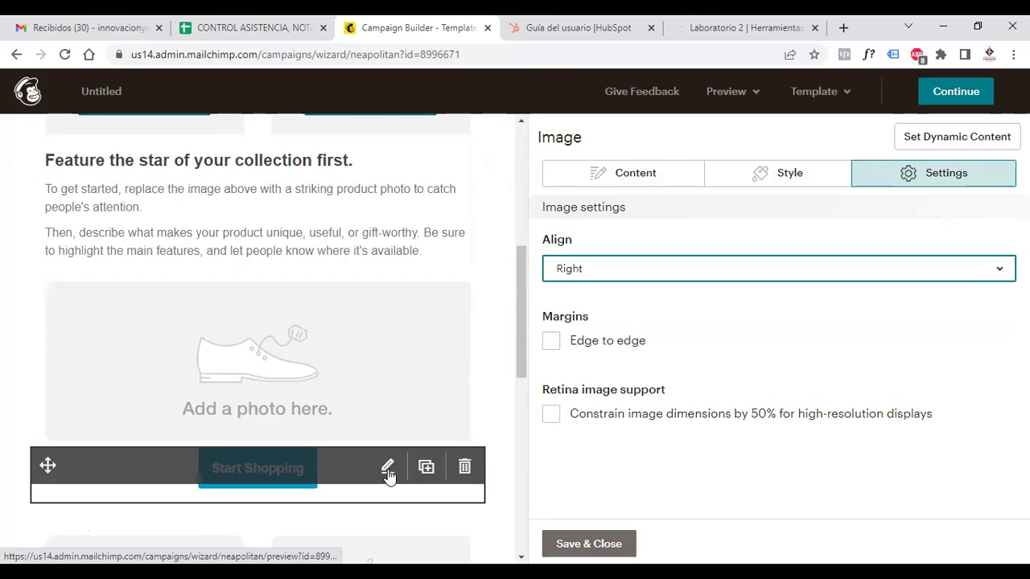
click(387, 470)
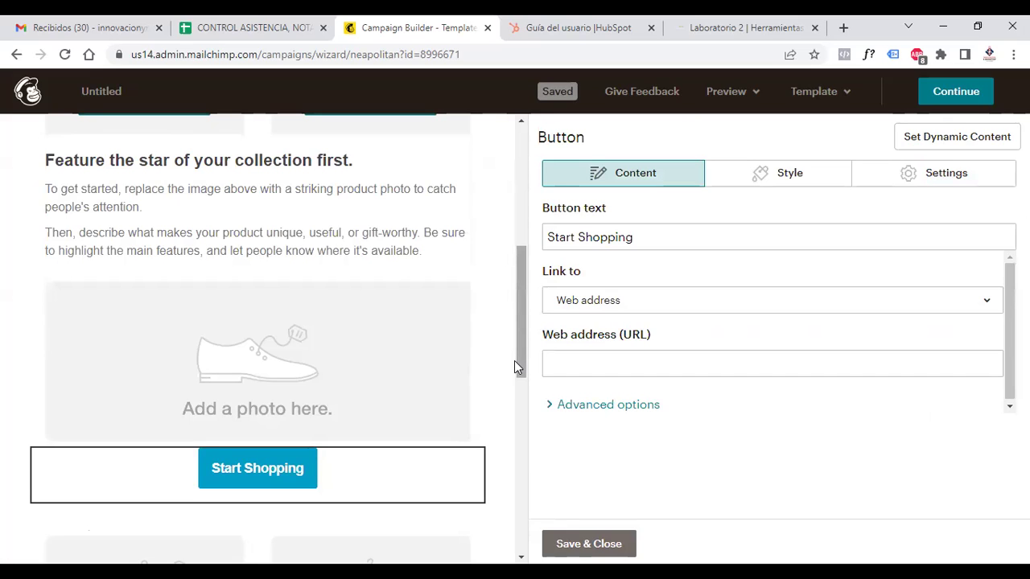
click(766, 178)
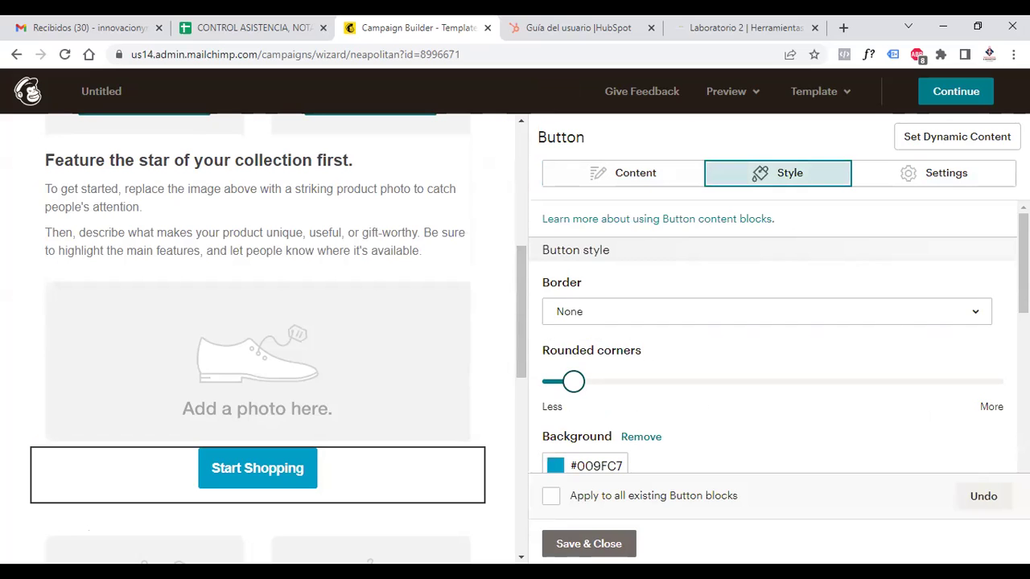
scroll(582, 414, down, 2)
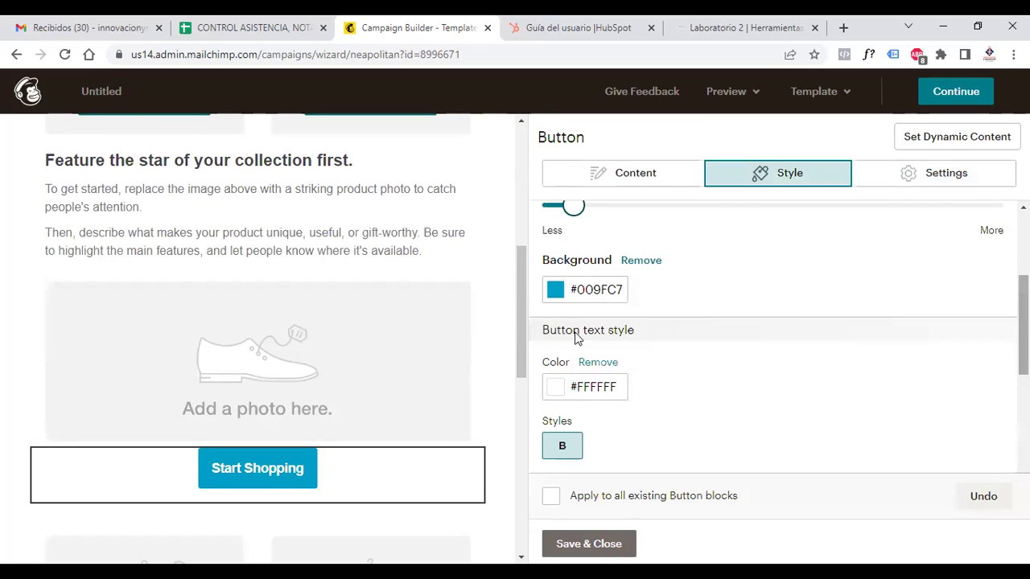
click(555, 291)
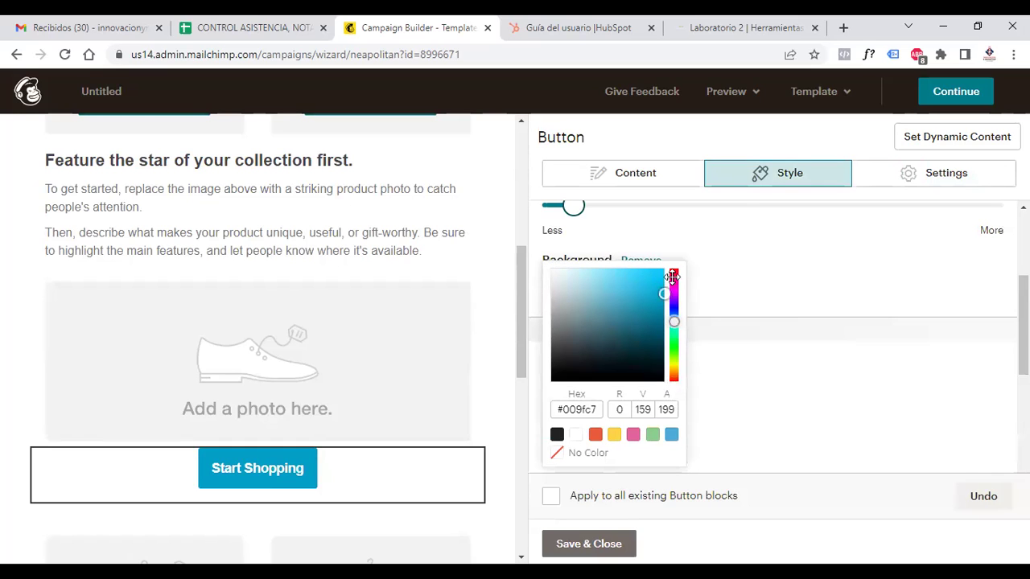
click(674, 280)
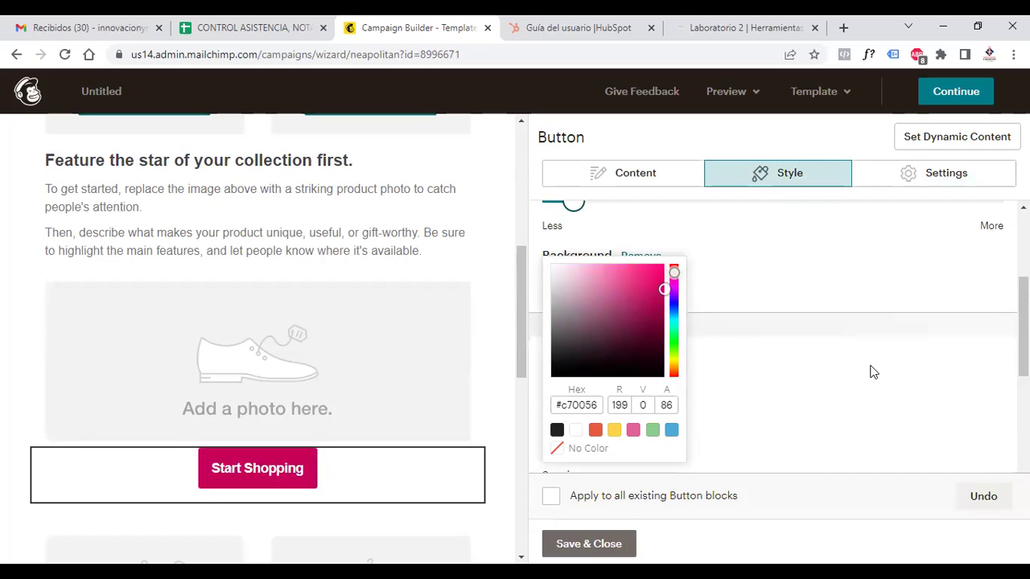
click(730, 420)
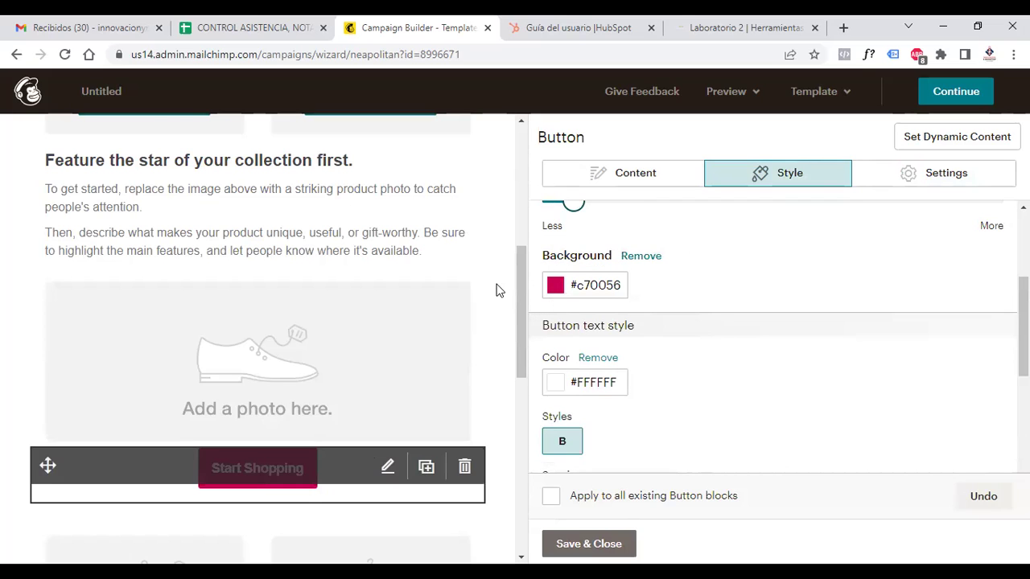
Step: Review the email layout and its logo and heading blocks, close the block editor, and look through the available content blocks
drag(523, 410, 527, 515)
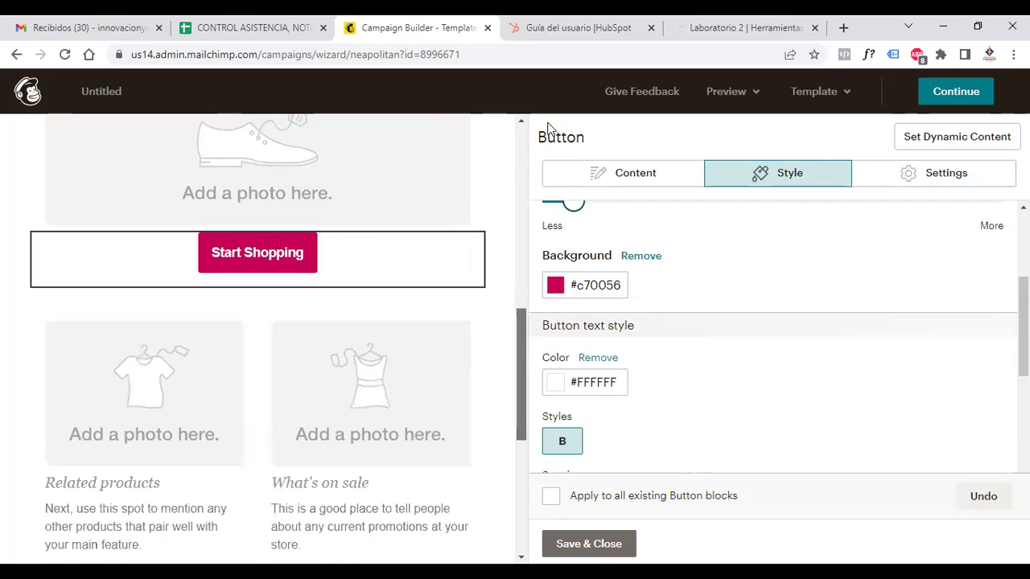
scroll(316, 172, up, 10)
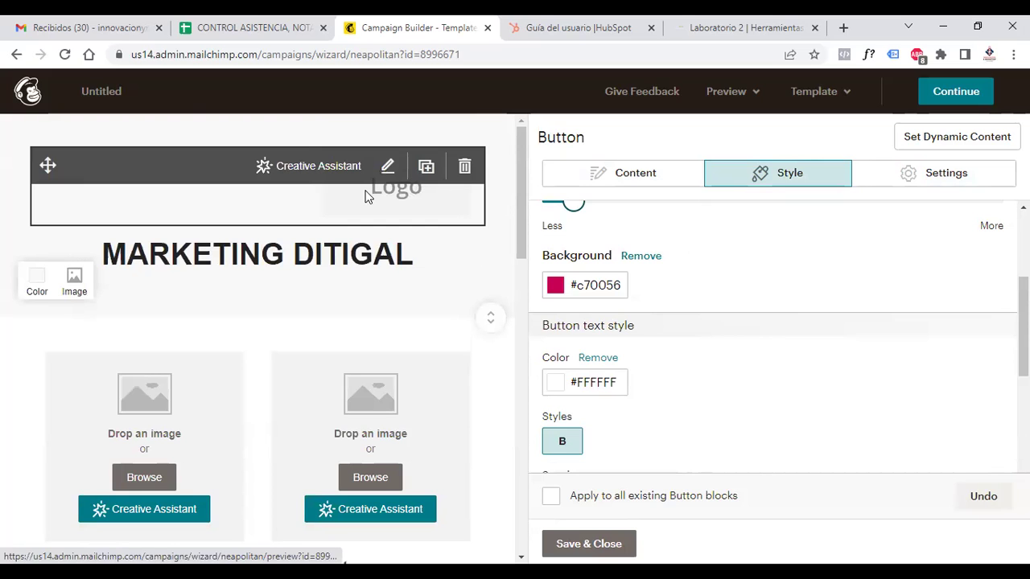
click(589, 544)
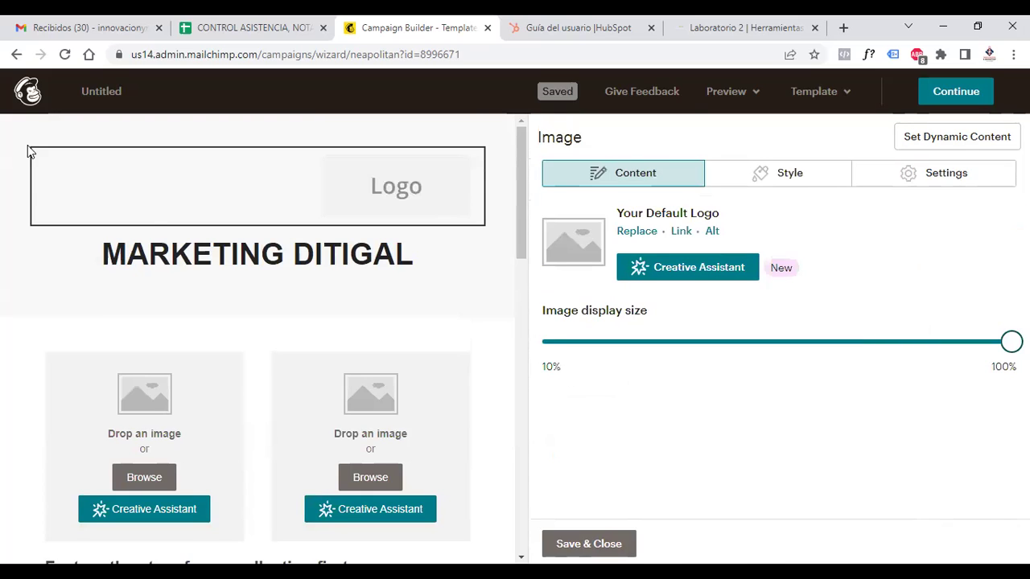
mouse_move(149, 215)
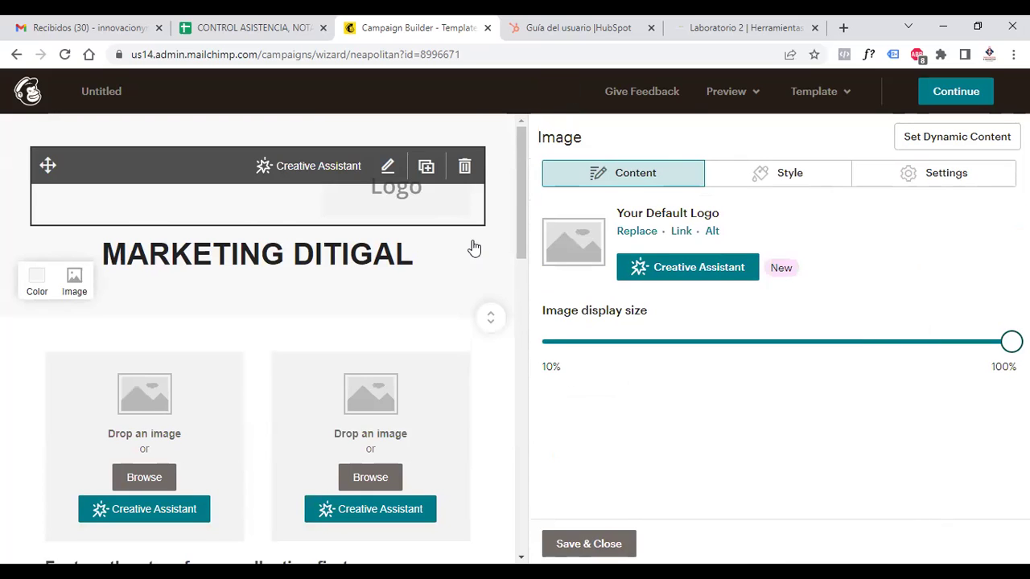
mouse_move(344, 240)
drag(343, 239, 609, 138)
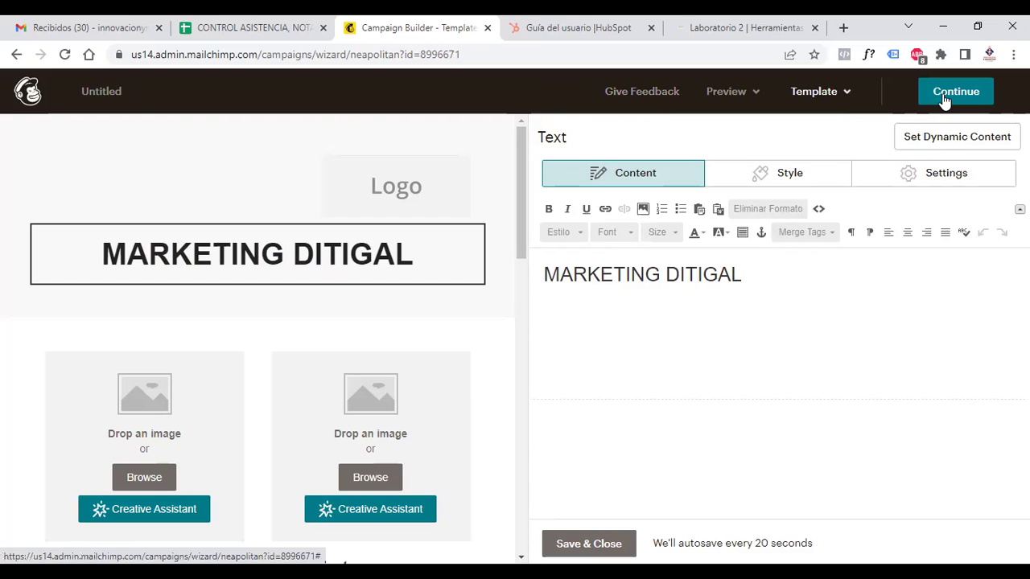
click(609, 544)
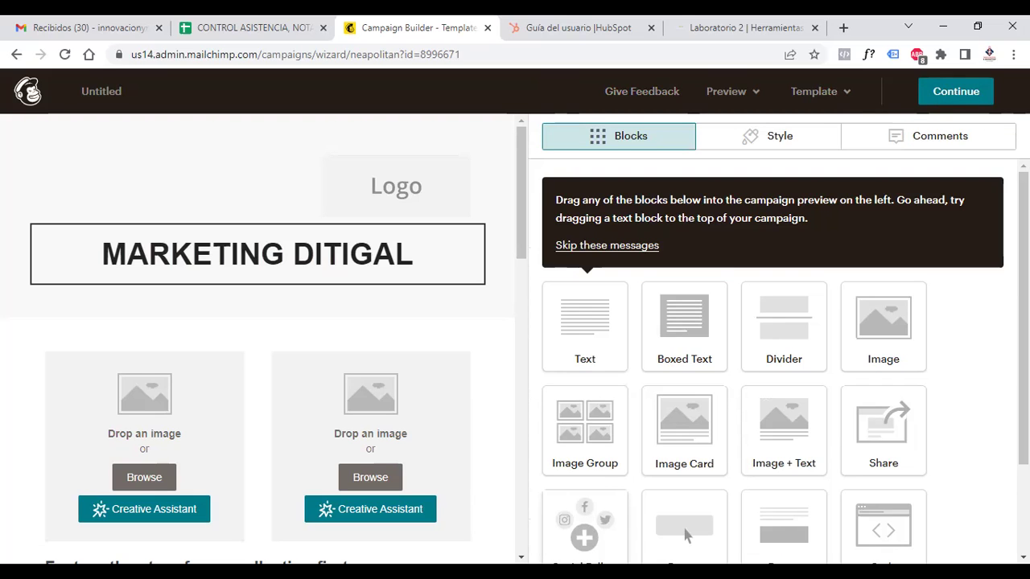
scroll(686, 415, down, 2)
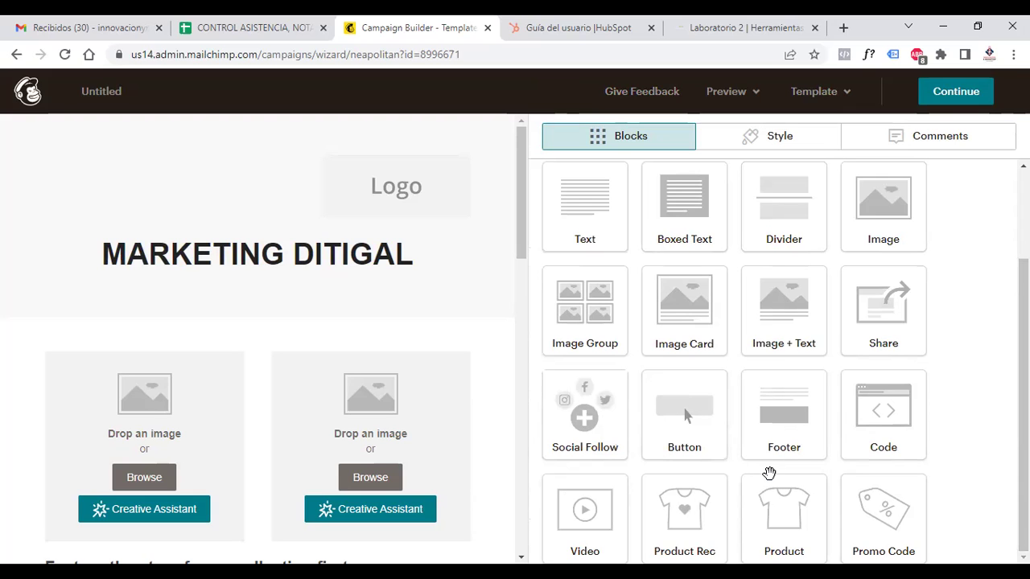
Step: Switch to HubSpot, look through the Contactos, Conversaciones and Marketing options, and open the Formularios page
click(571, 25)
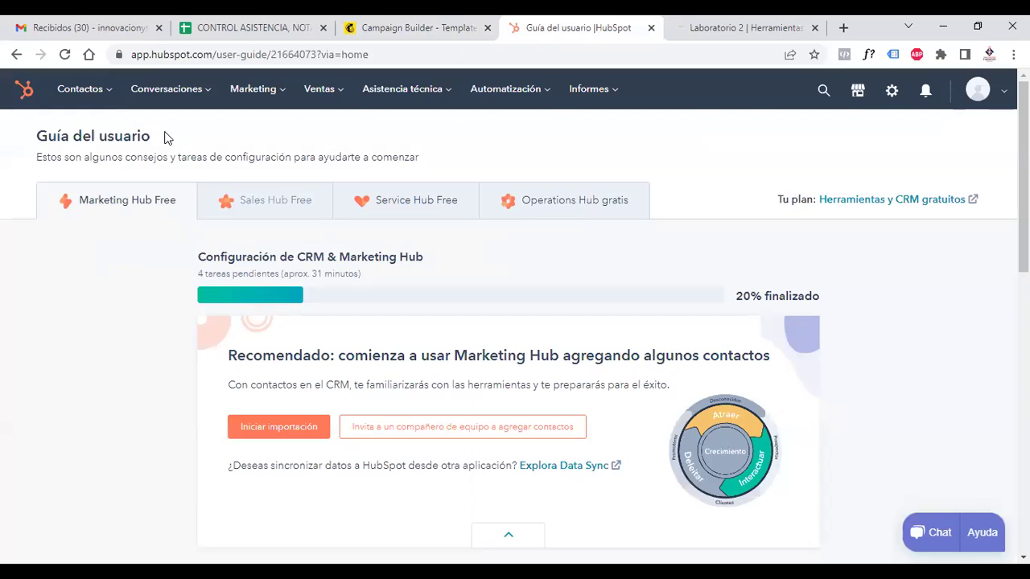
click(111, 96)
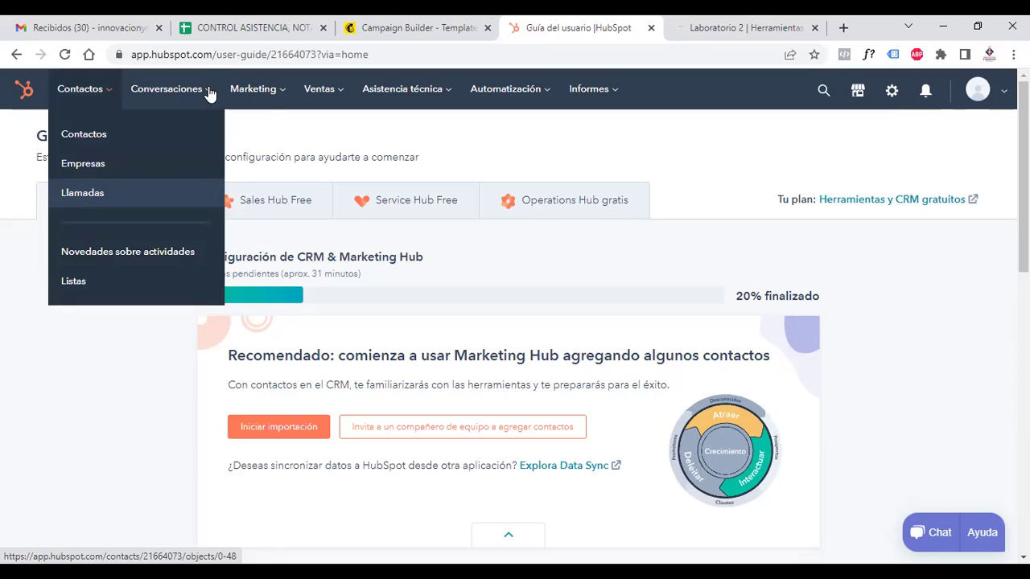
mouse_move(209, 94)
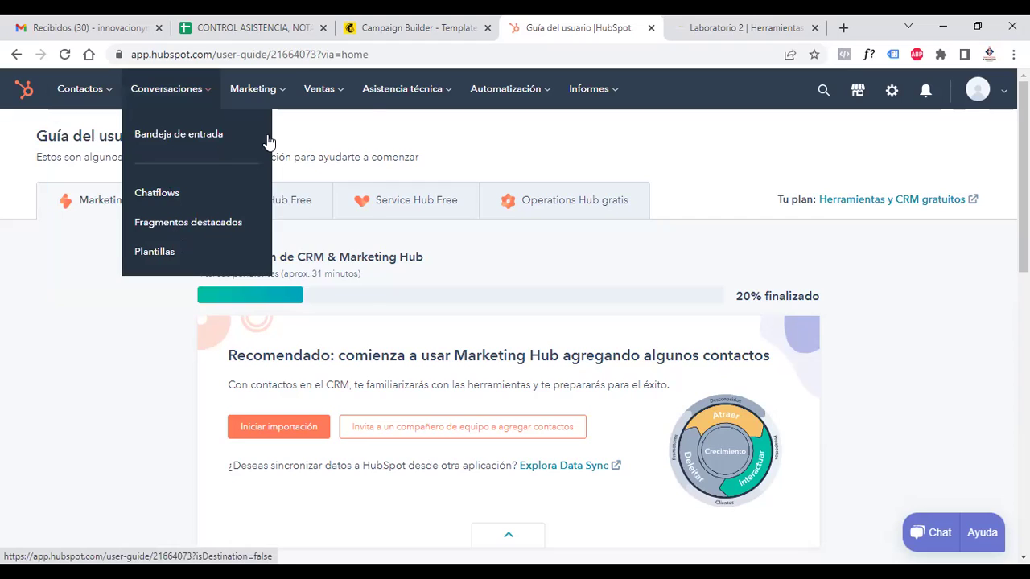
mouse_move(269, 142)
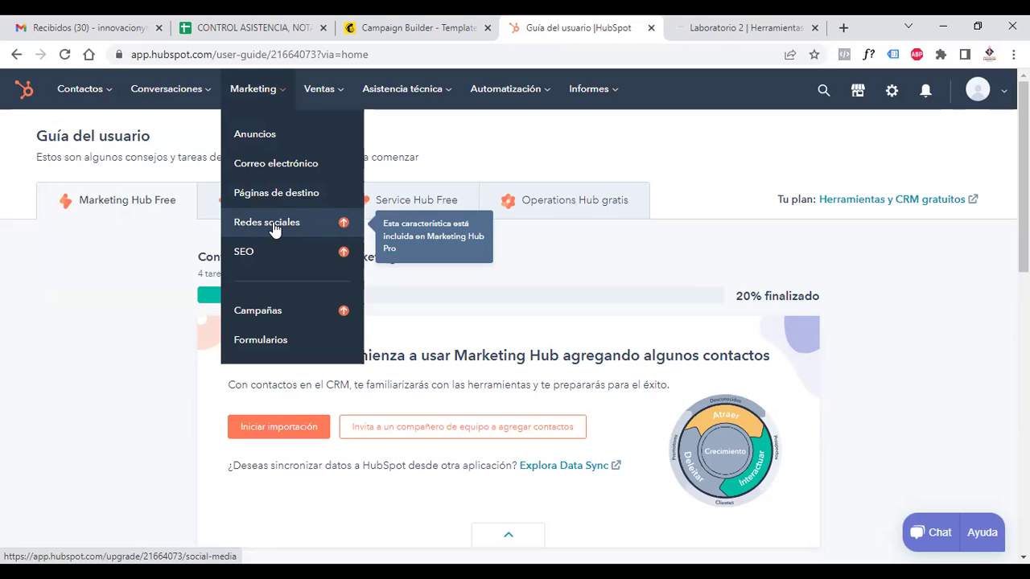
click(272, 341)
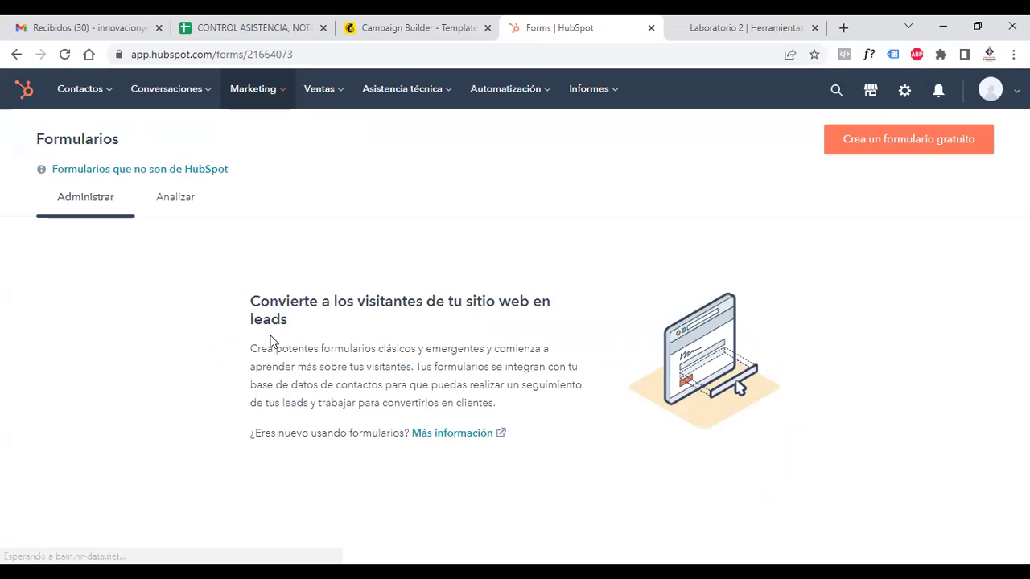
Step: Start a free form, select the Página independiente form type and continue to the template selection
click(919, 141)
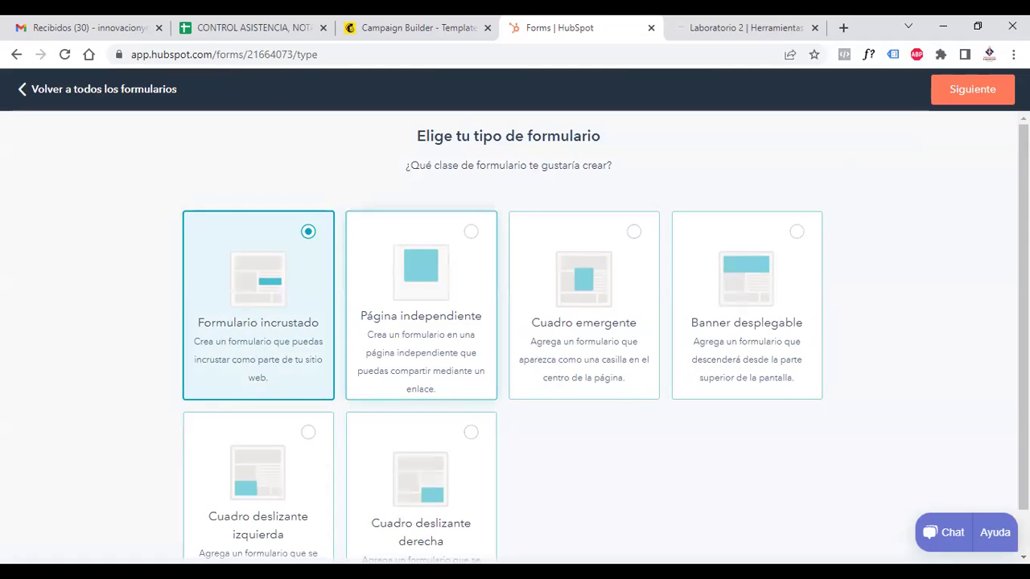
scroll(469, 212, down, 1)
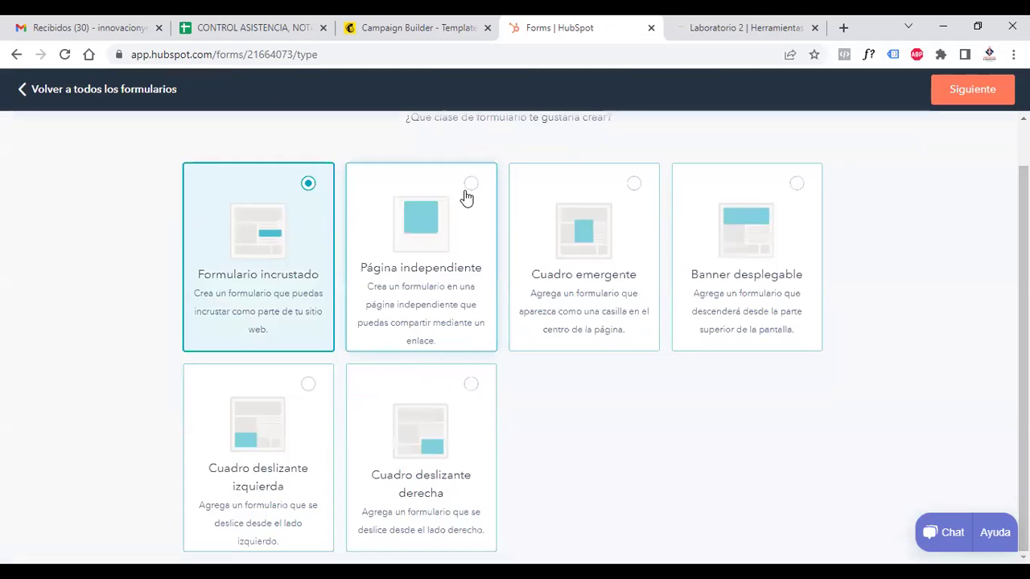
click(468, 193)
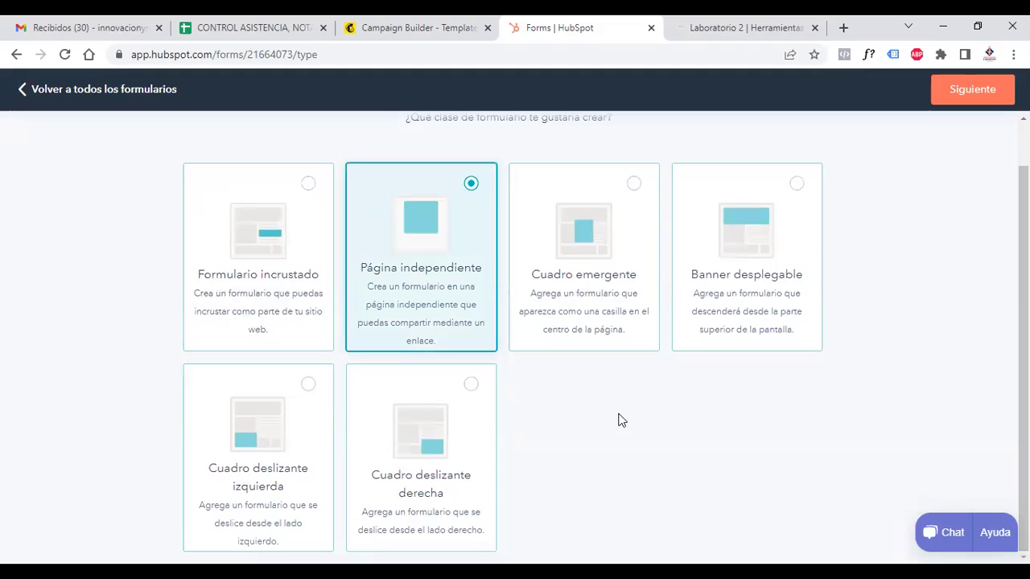
click(959, 96)
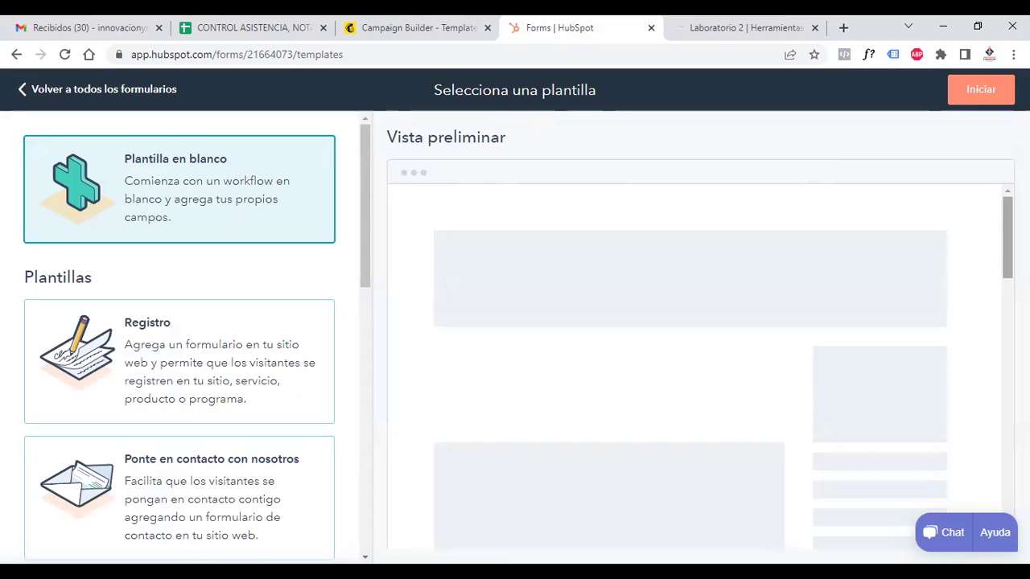
Step: Examine the page preview of the Plantilla en blanco form template
scroll(692, 362, down, 1)
scroll(692, 362, down, 2)
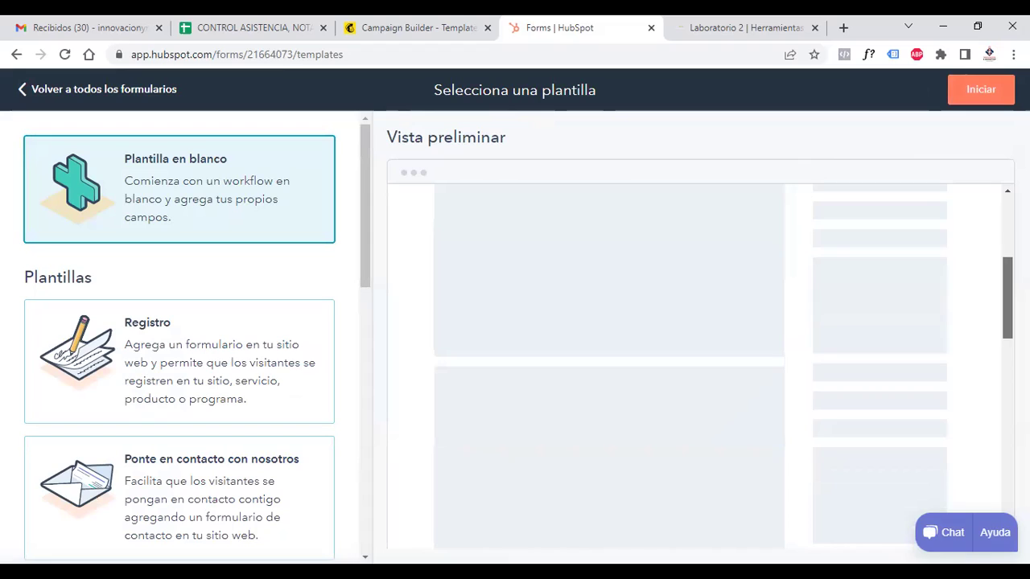
scroll(691, 362, down, 2)
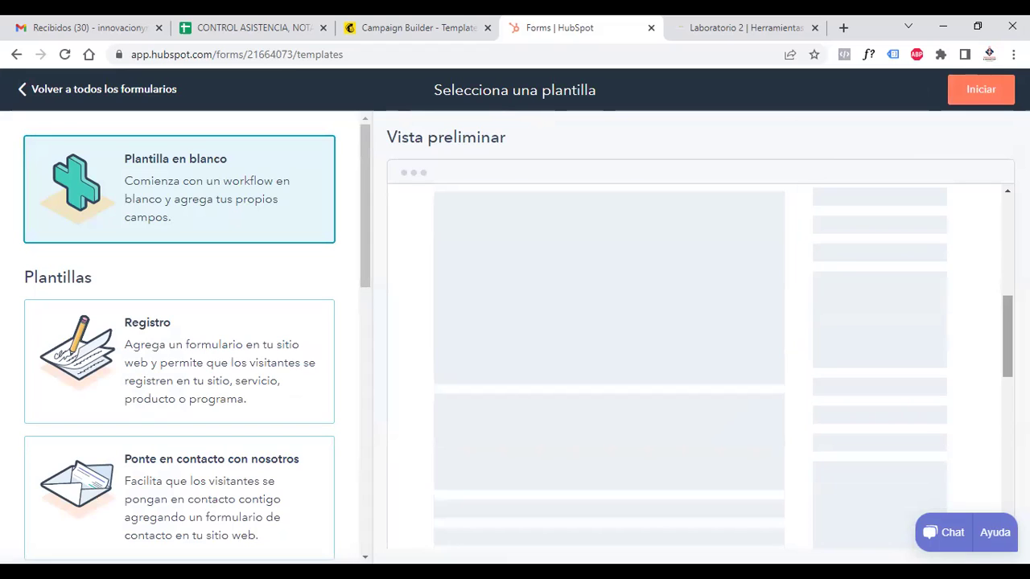
scroll(692, 363, down, 4)
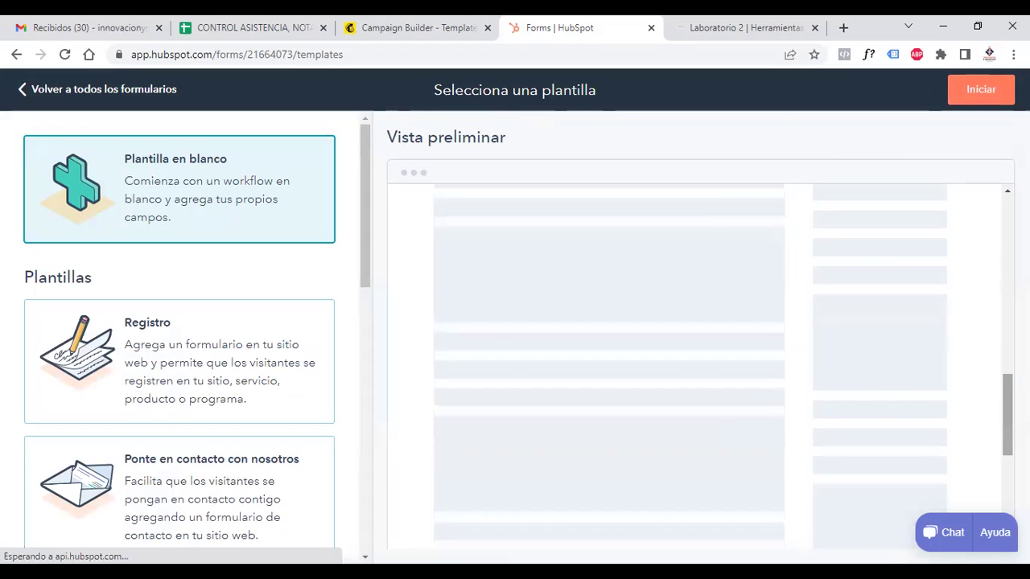
scroll(692, 363, up, 4)
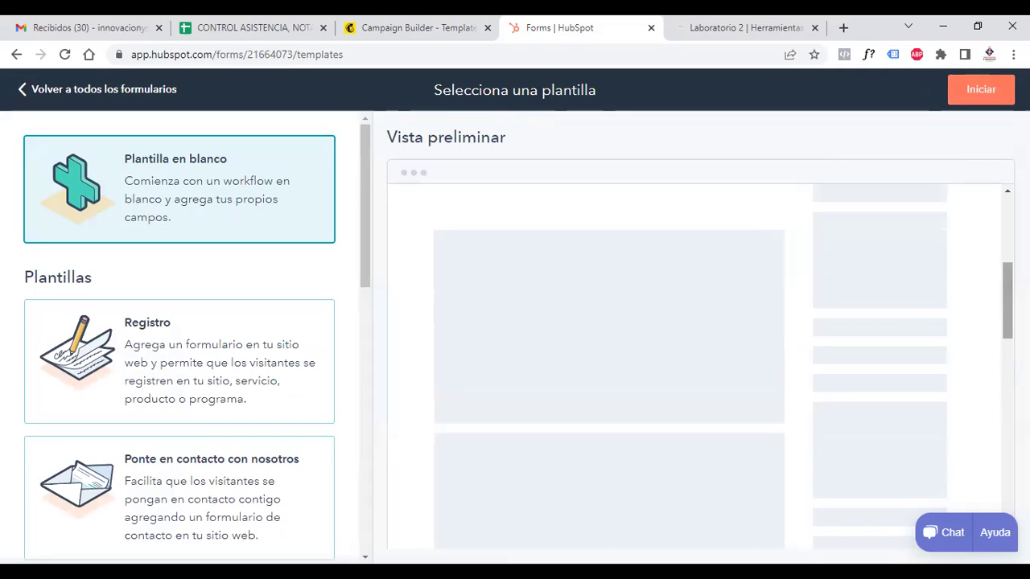
Step: Select the Registro template and examine its form fields in the preview
click(164, 371)
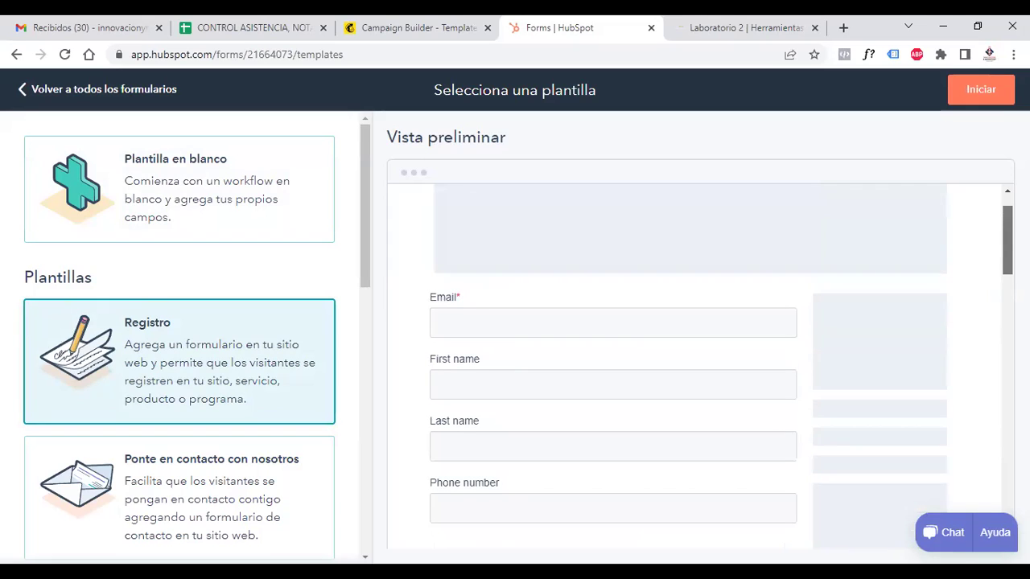
scroll(721, 216, down, 1)
scroll(552, 223, down, 1)
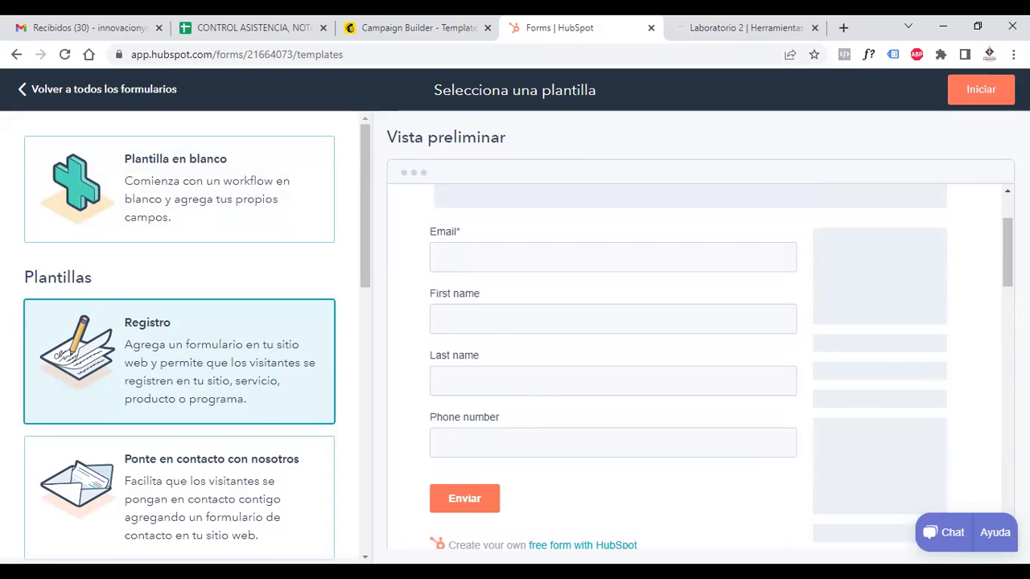
scroll(692, 362, up, 2)
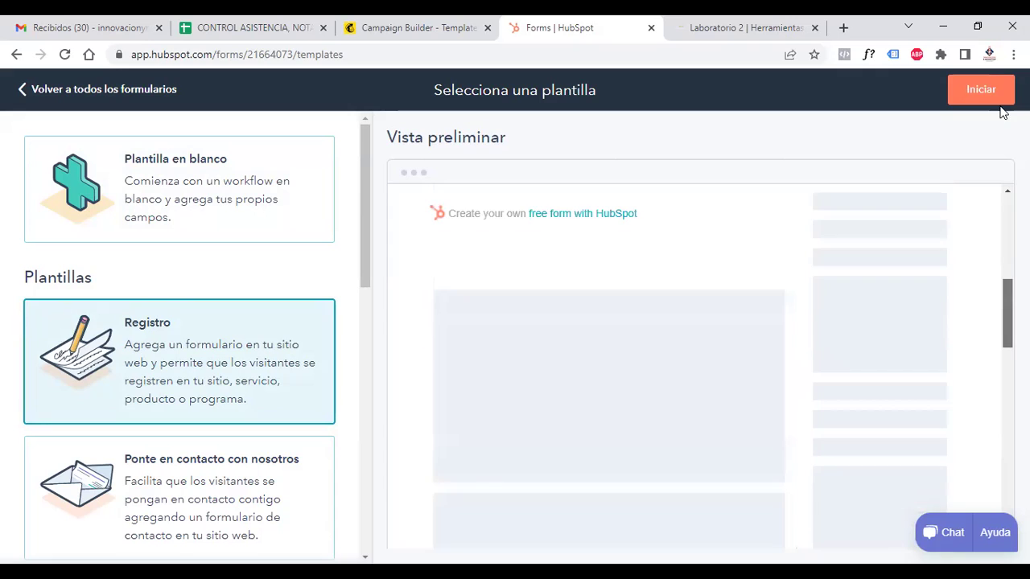
Step: Leave the template selection for the list of all forms and start a free form again at the form type choice
click(51, 91)
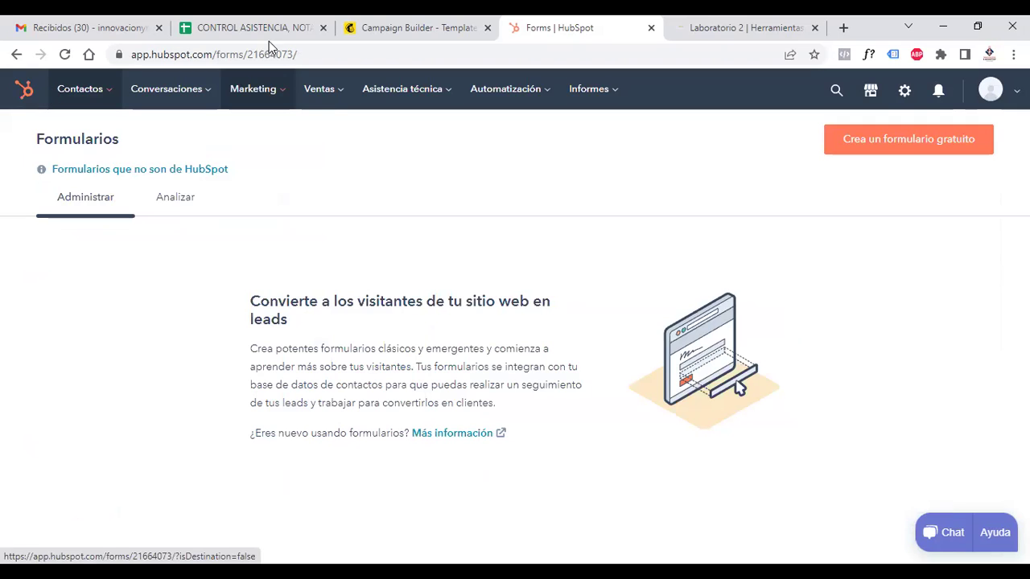
click(874, 156)
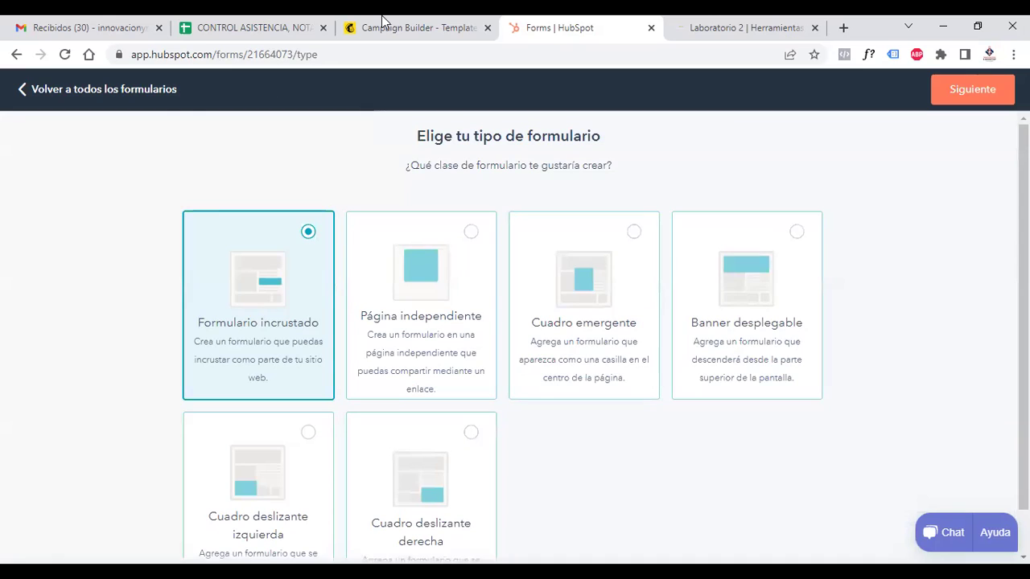
Step: Switch to Mailchimp, leave the campaign builder for the dashboard and open Customer Journeys under Automations
key(ctrl+shift+Tab)
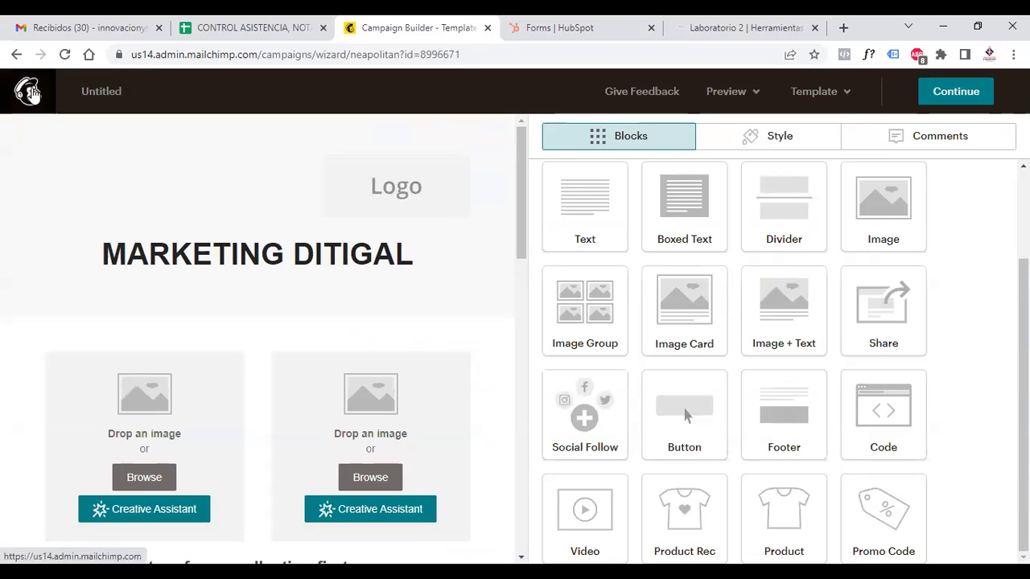
click(30, 92)
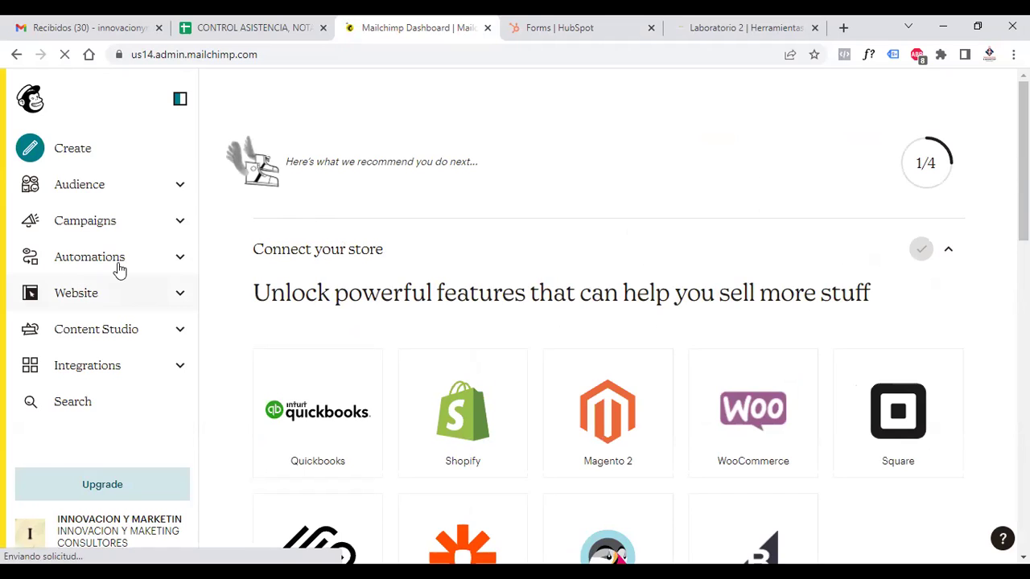
click(178, 260)
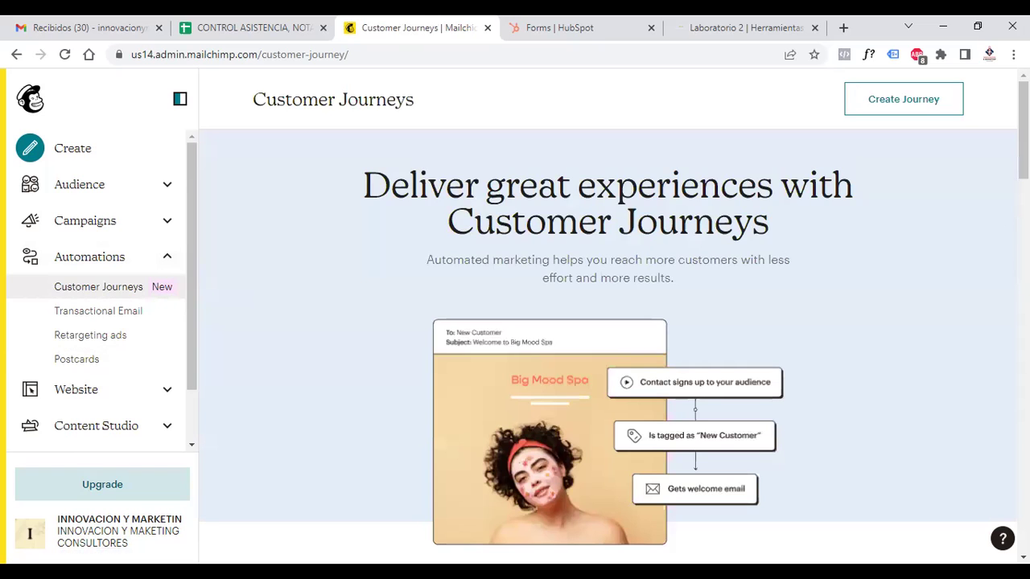
Step: Look through the Customer Journeys page, including its pre-built journeys and help resources
scroll(607, 344, down, 3)
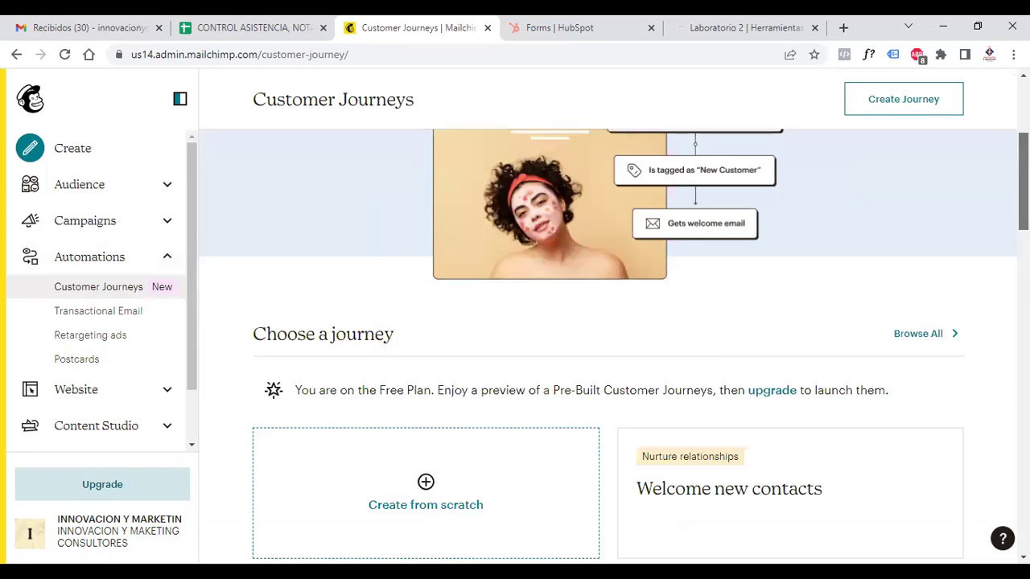
scroll(608, 344, down, 3)
scroll(608, 344, down, 3)
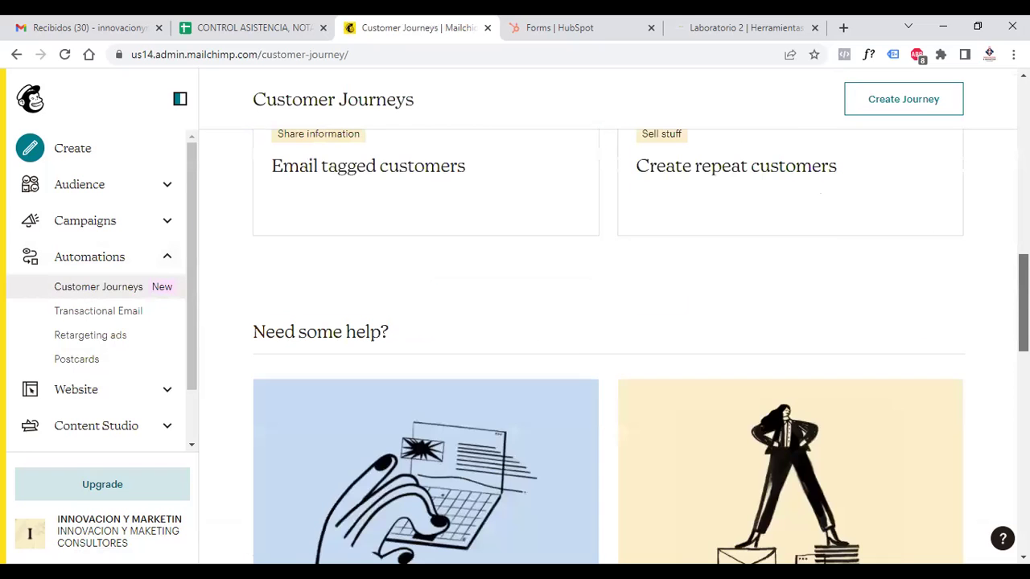
scroll(608, 345, down, 3)
scroll(608, 345, up, 7)
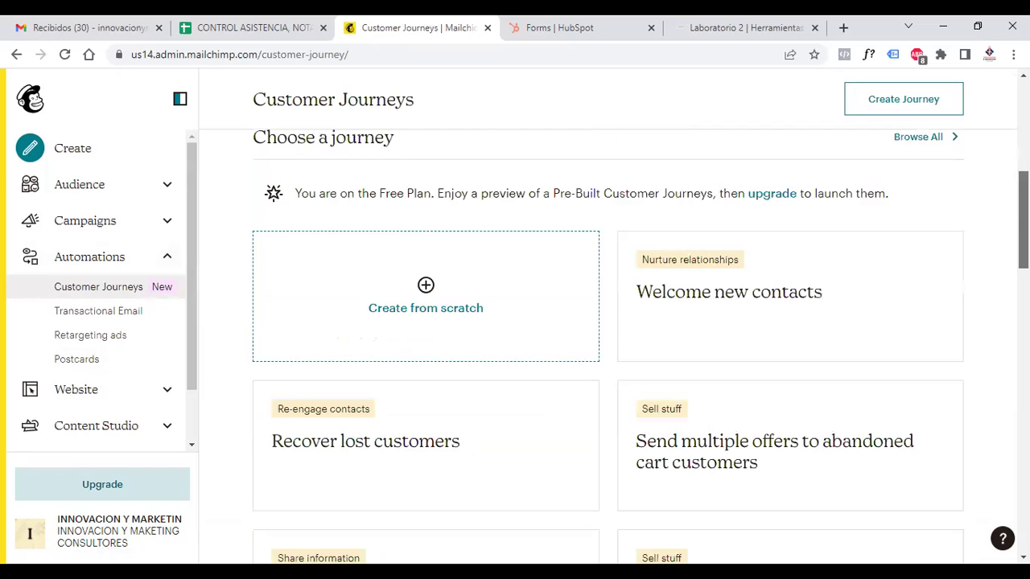
scroll(281, 216, up, 5)
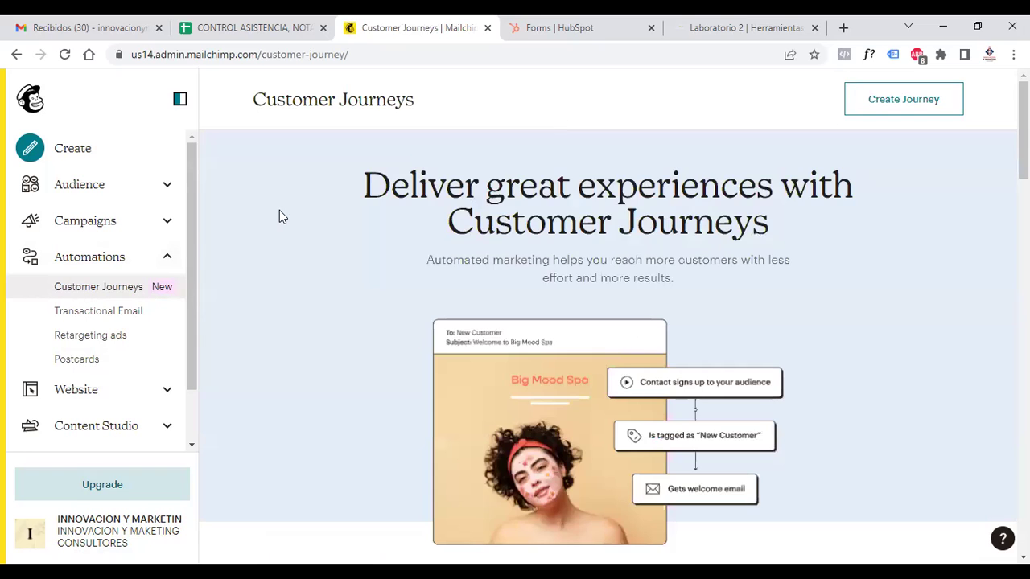
Step: Start creating a landing page from the suggested content types
click(34, 151)
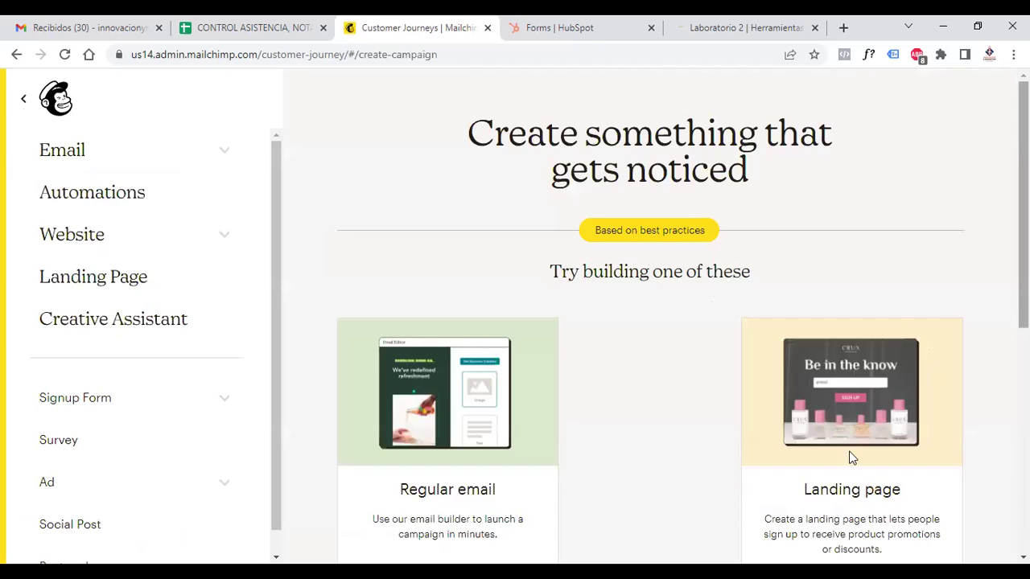
scroll(850, 455, down, 2)
click(849, 417)
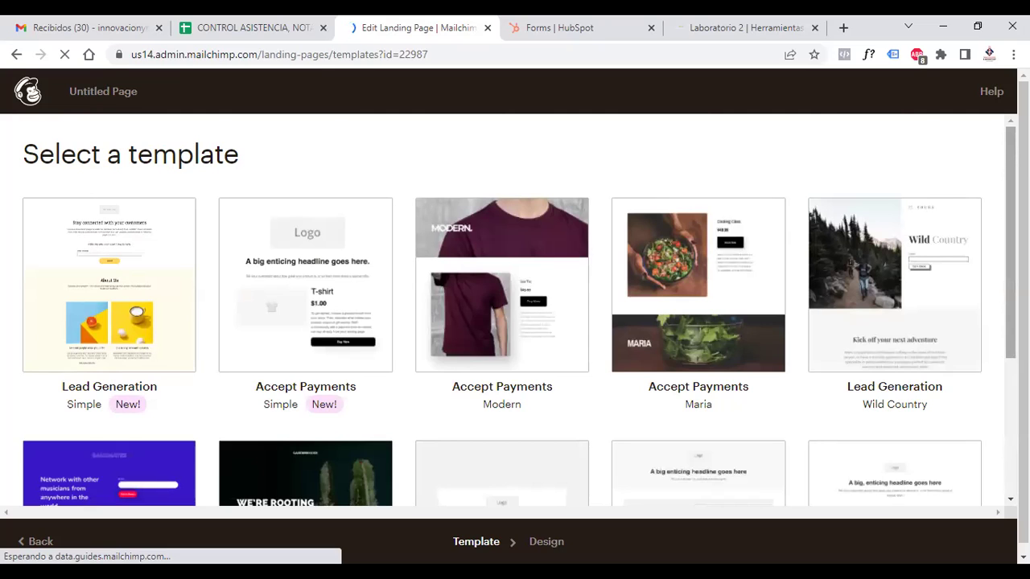
Step: Look over the landing page templates and choose the Lead Generation Simple template
scroll(515, 310, down, 2)
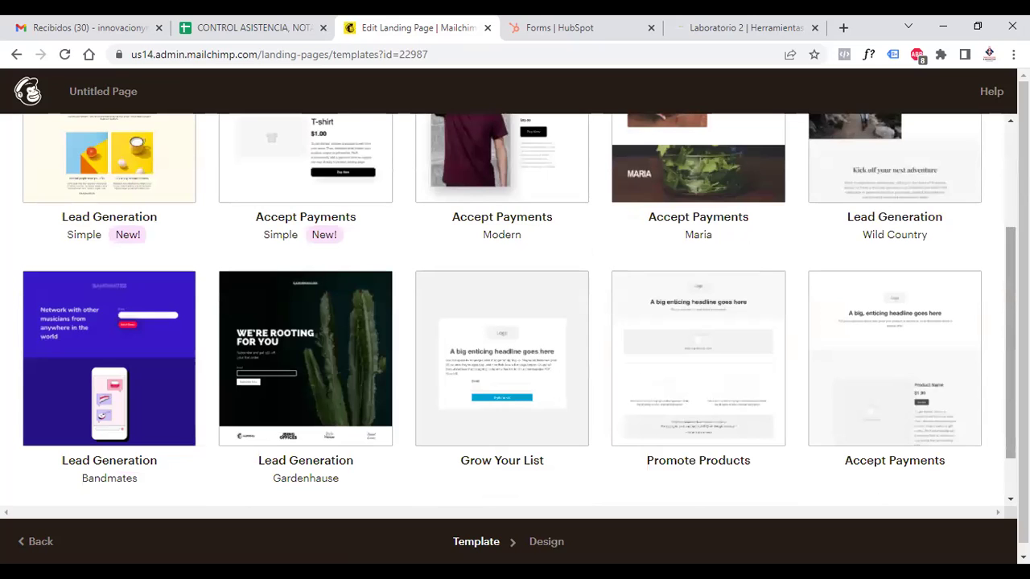
scroll(167, 303, up, 2)
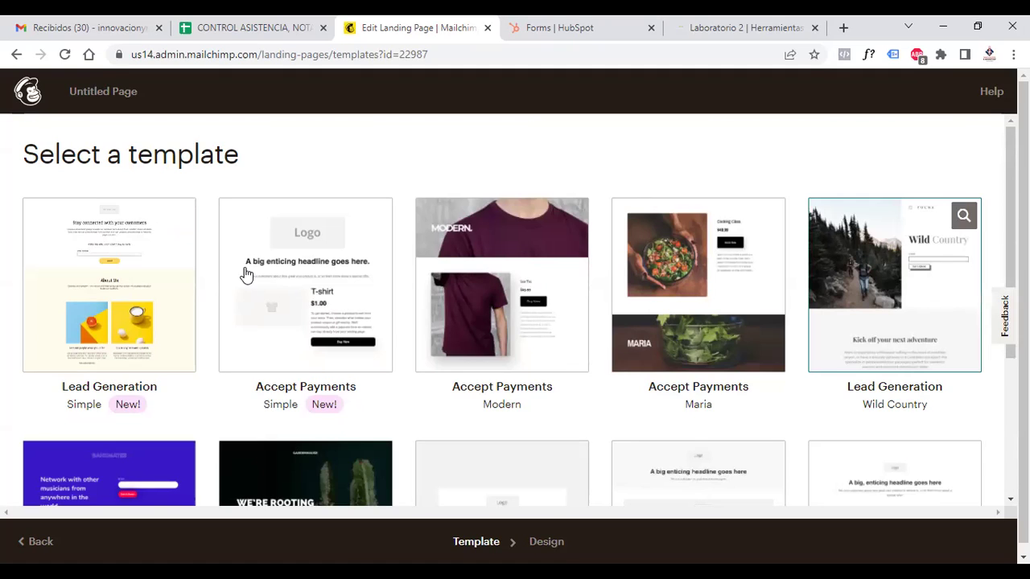
click(86, 291)
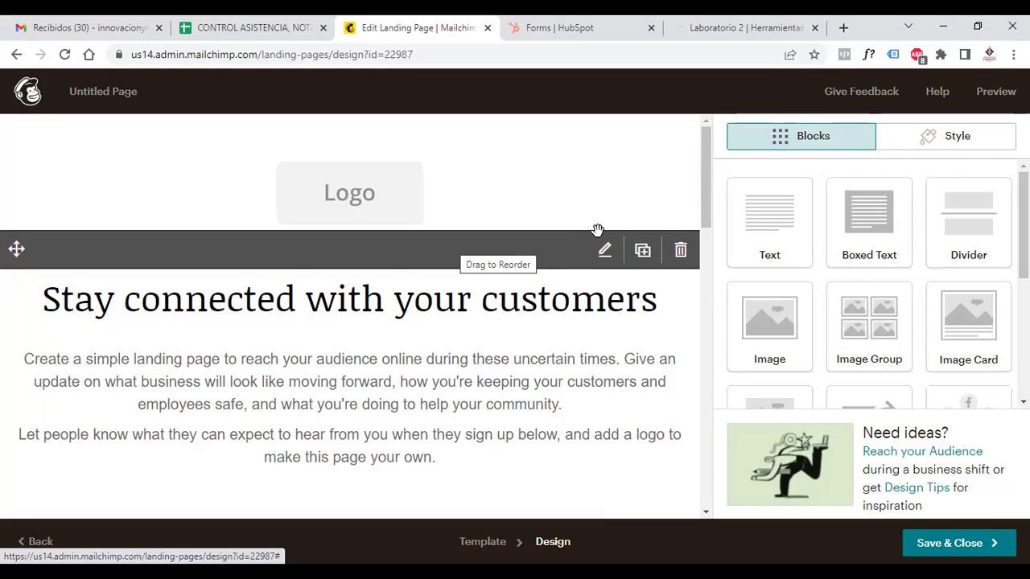
Step: Examine the landing page design, from its logo and headline to the email signup form and About Us section
scroll(720, 264, down, 5)
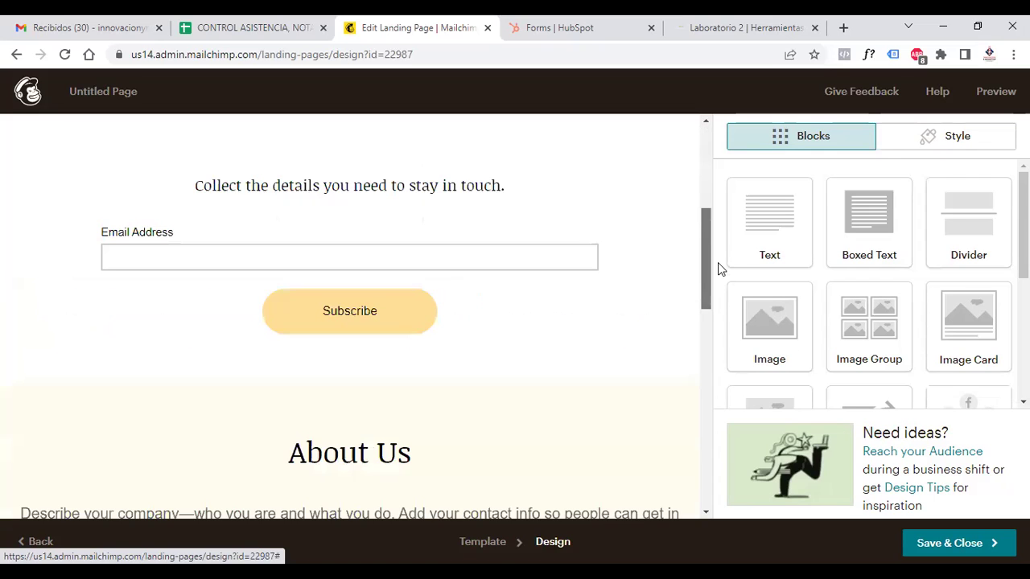
scroll(724, 354, down, 4)
scroll(714, 337, down, 3)
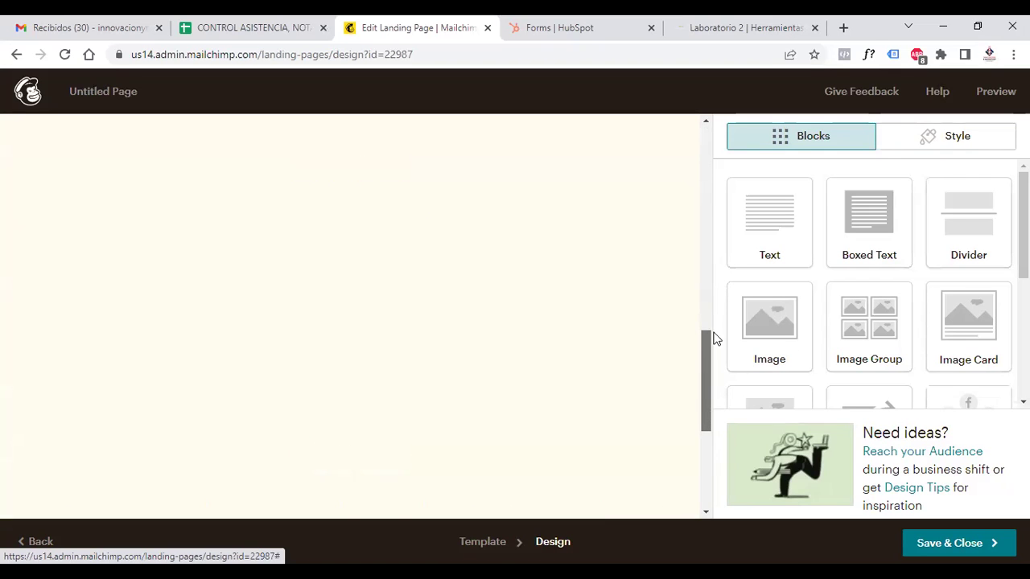
click(704, 190)
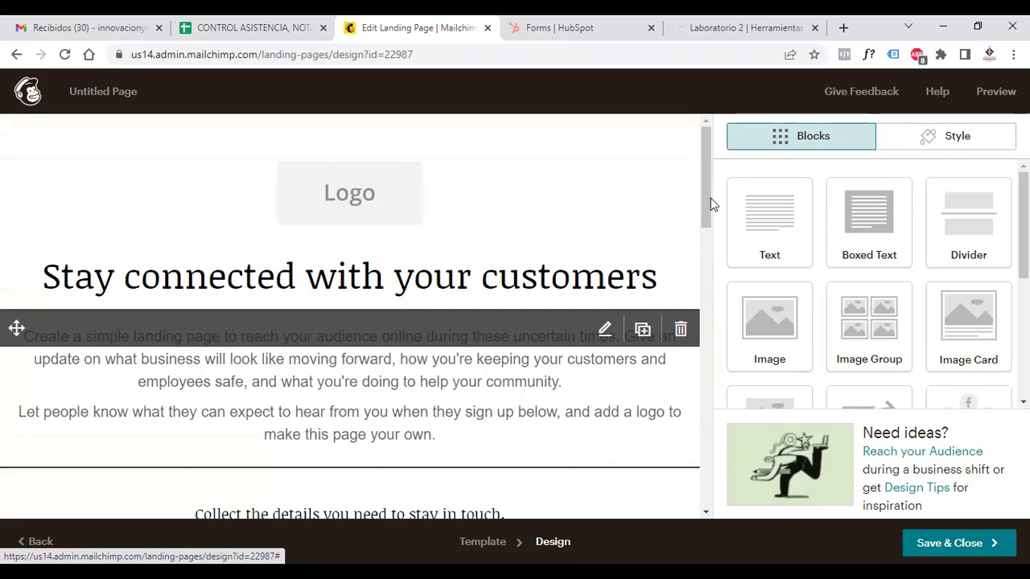
click(706, 243)
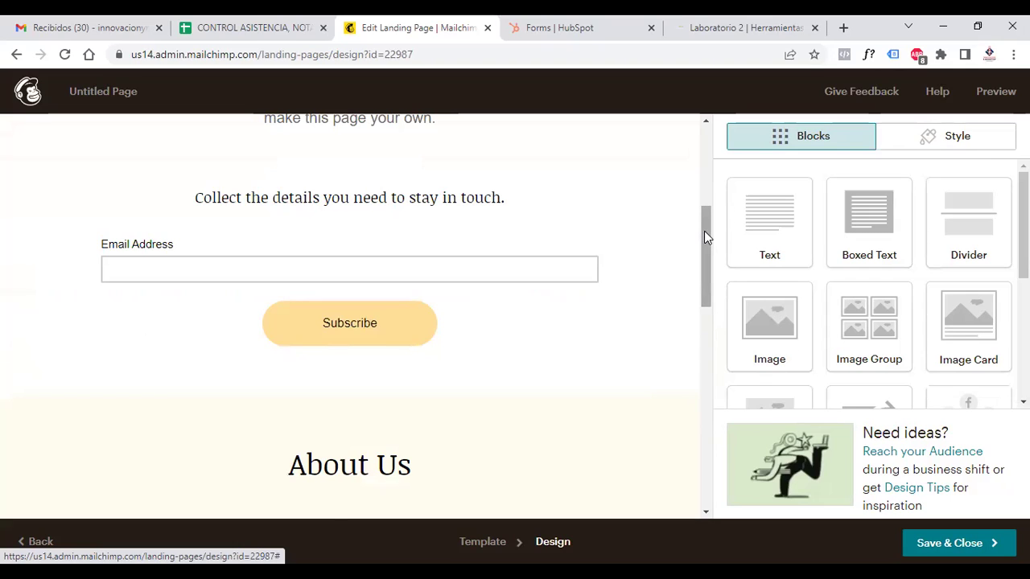
drag(704, 230, 698, 131)
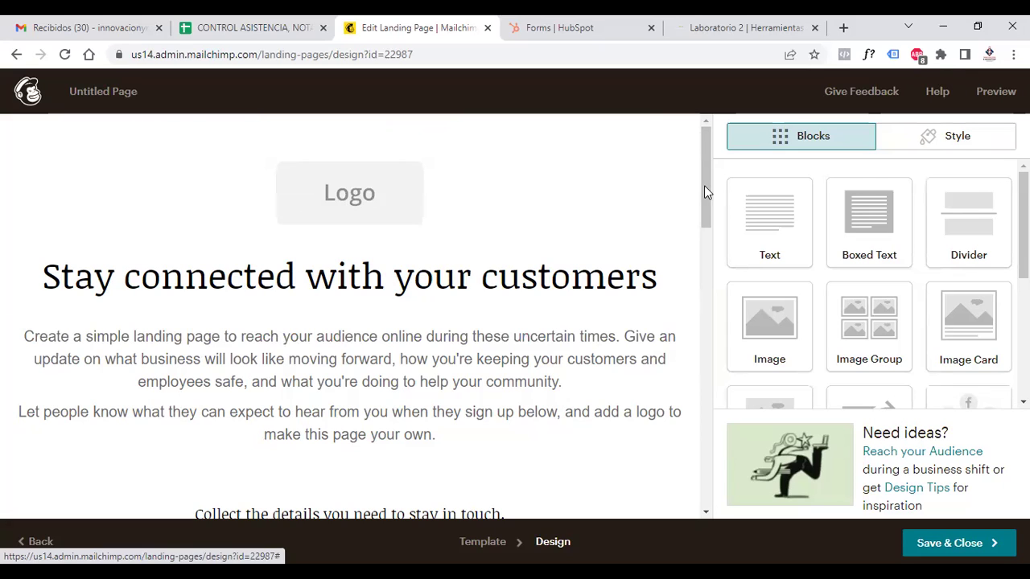
Step: Switch to HubSpot to check the form type page, and return to the Mailchimp landing page
drag(704, 192, 564, 20)
click(563, 24)
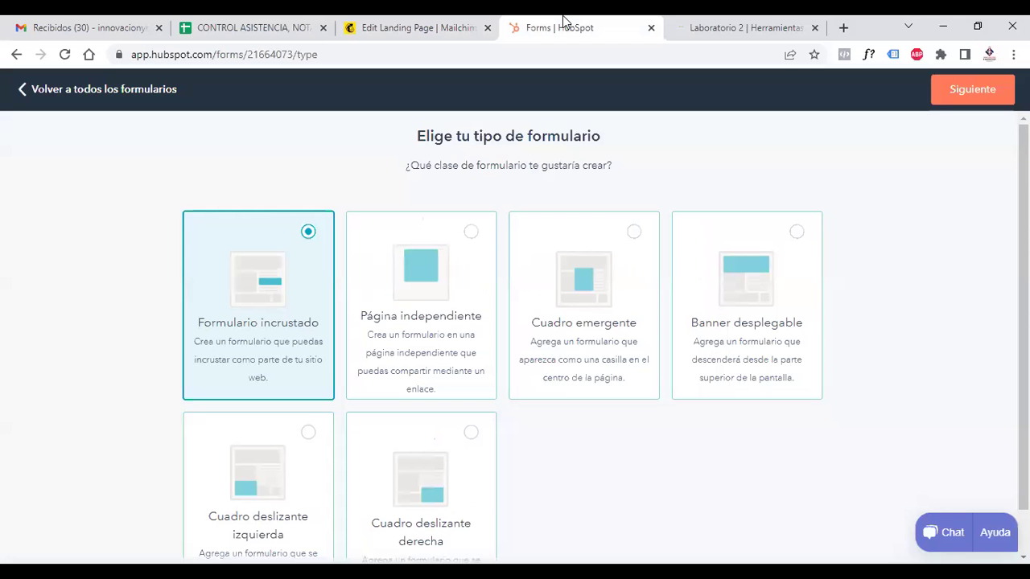
click(424, 27)
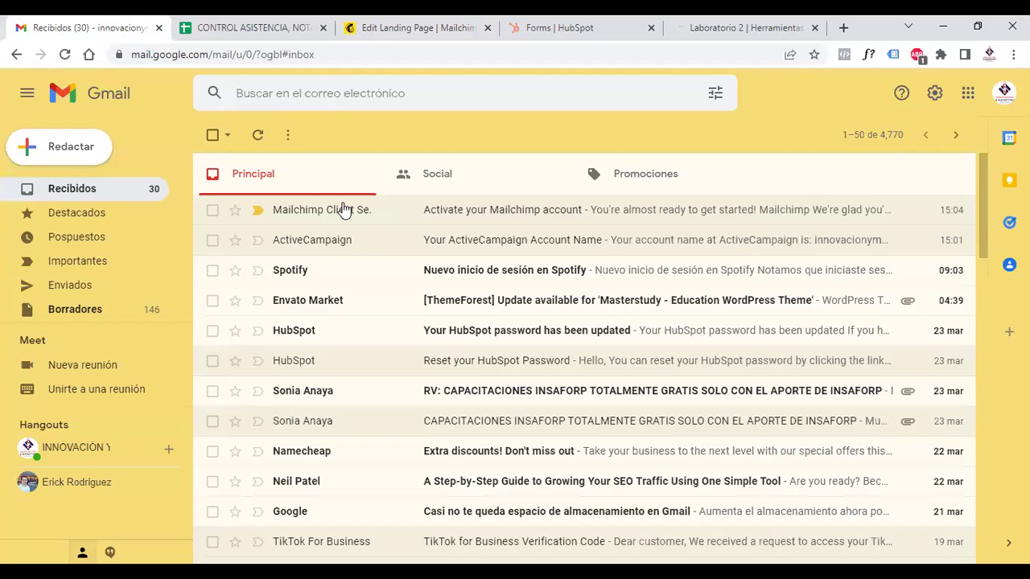
Step: In the Gmail inbox, view the Social category and look through the marketing emails in the Promociones category
click(440, 173)
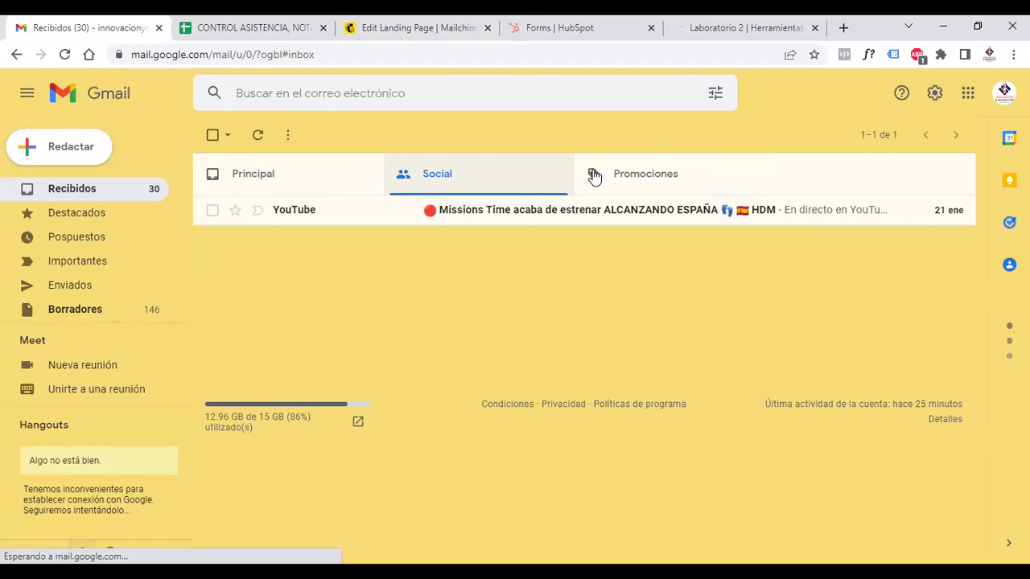
click(658, 175)
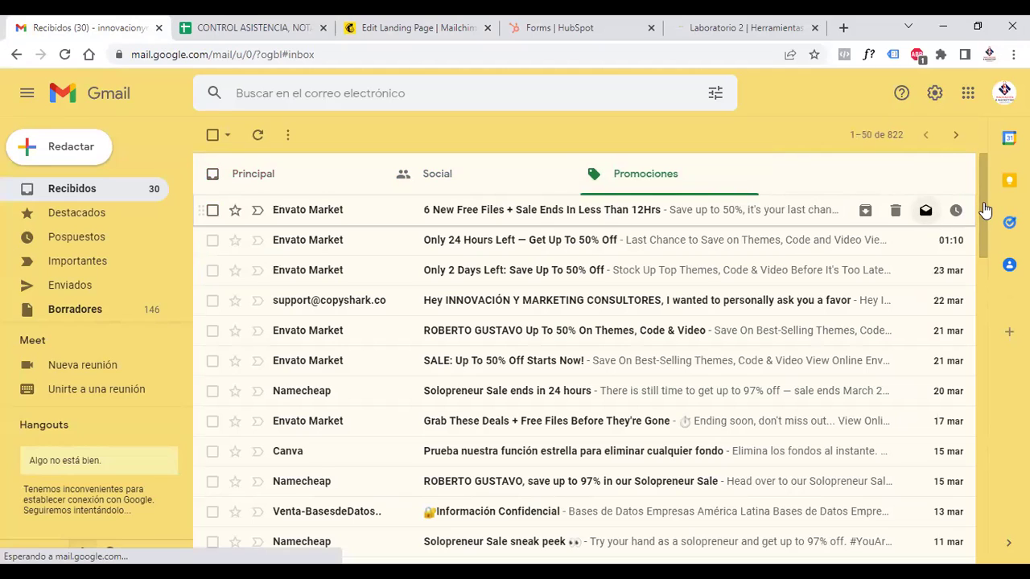
scroll(1002, 279, down, 6)
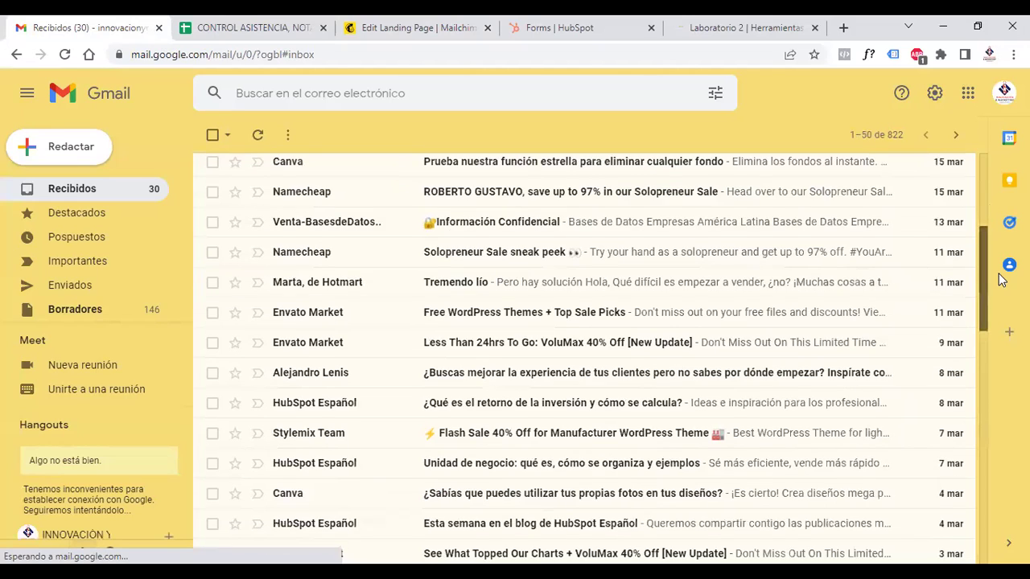
Step: Look through the older emails in Gmail's Promociones category and return to the Principal category
scroll(584, 359, down, 10)
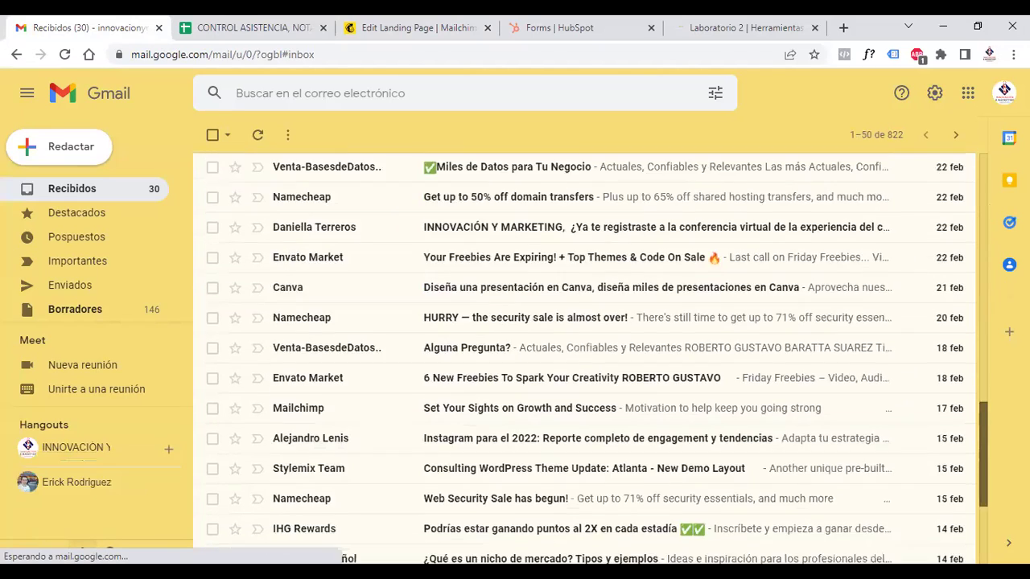
scroll(980, 145, up, 15)
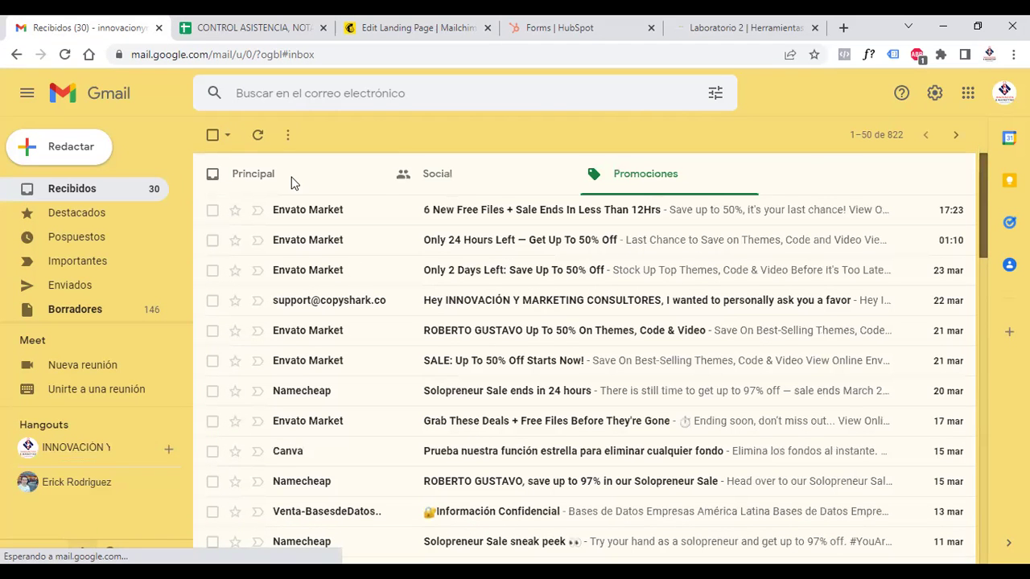
click(264, 178)
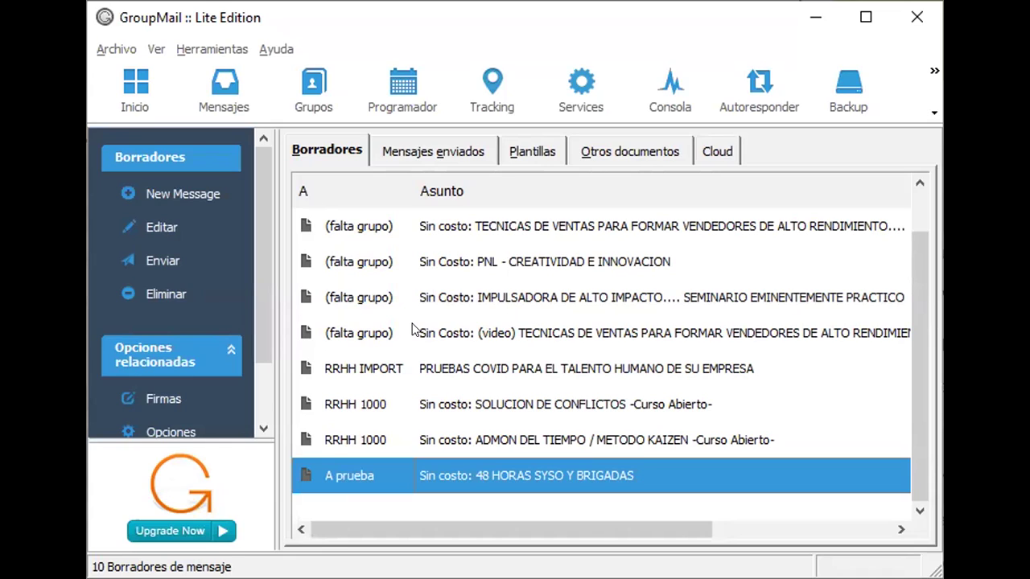
Step: Switch to GroupMail to view its home page and the list of recipient groups
click(134, 86)
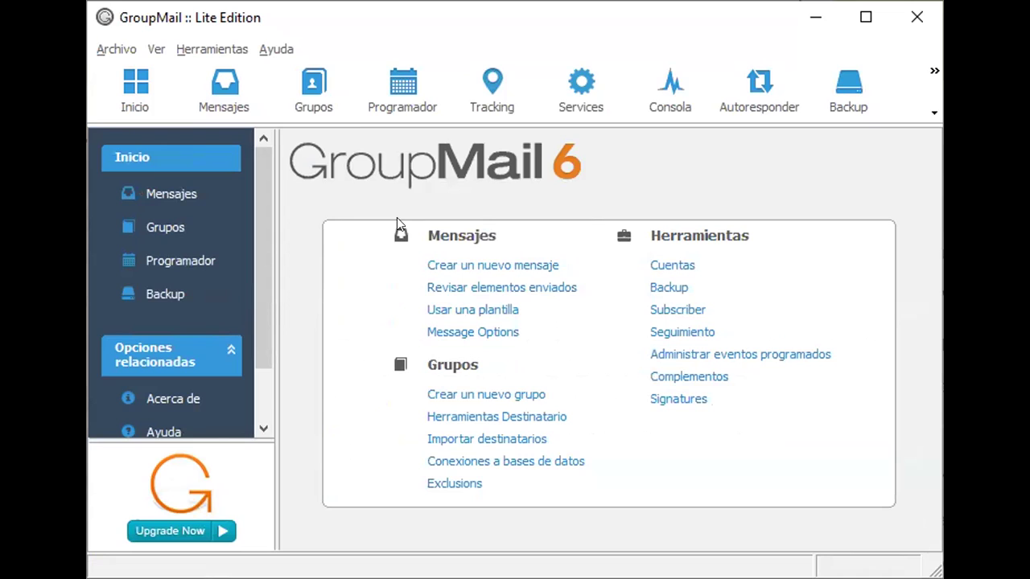
click(312, 81)
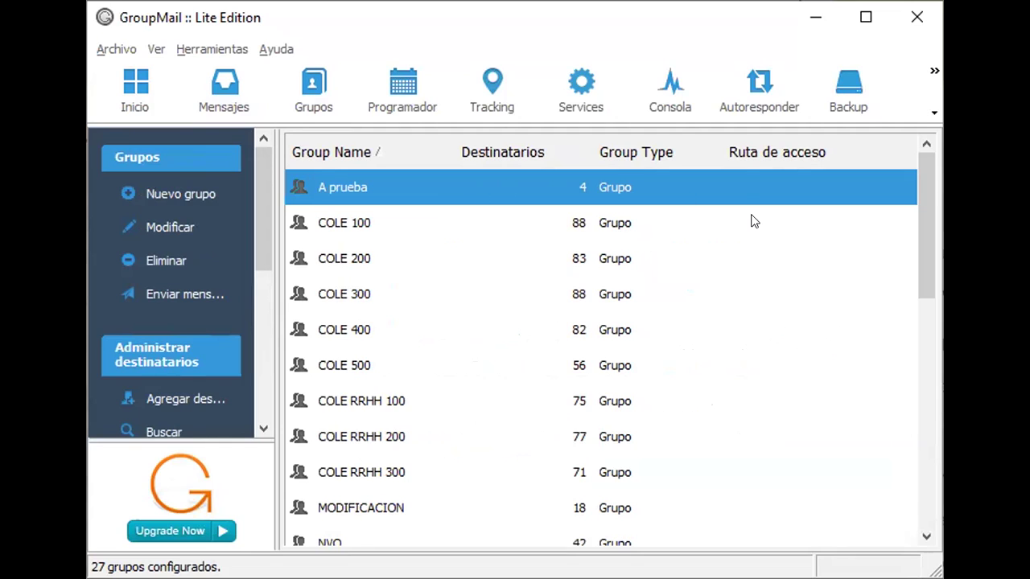
drag(924, 186, 924, 165)
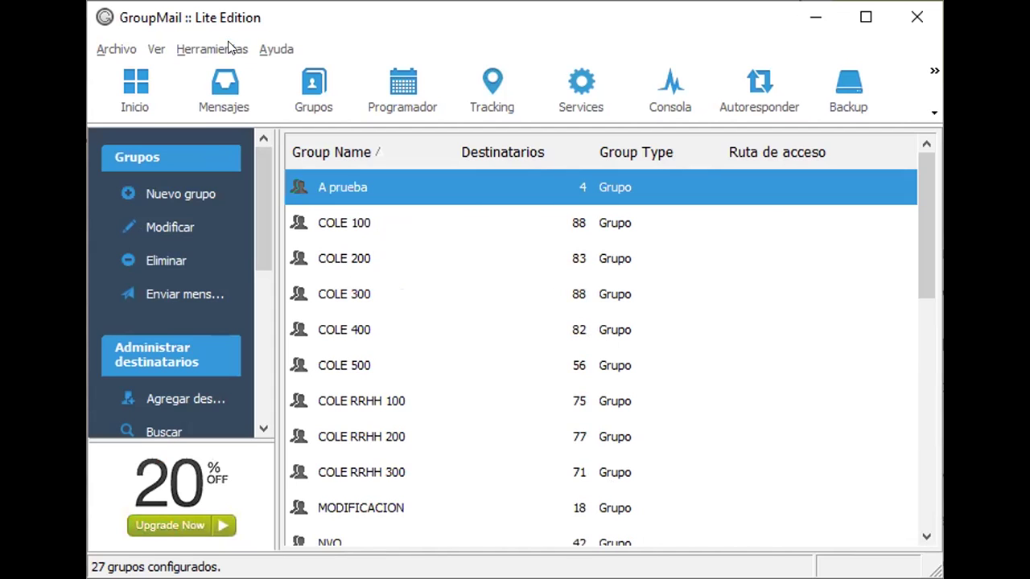
Step: Go to the messages and review the draft "Sin costo: 48 HORAS SYSO Y BRIGADAS", from its training banner to the list of other available courses
click(215, 93)
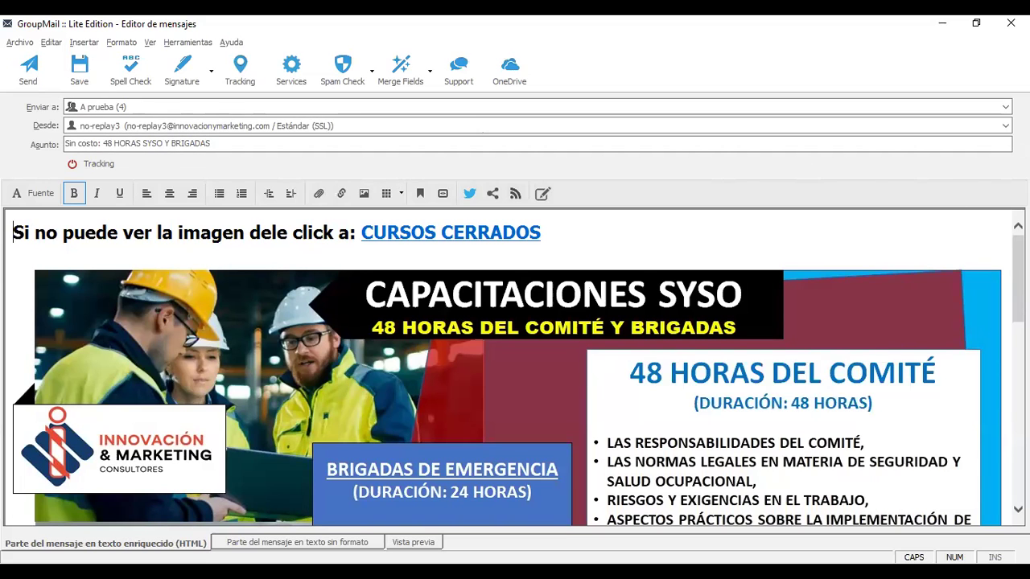
scroll(515, 367, down, 5)
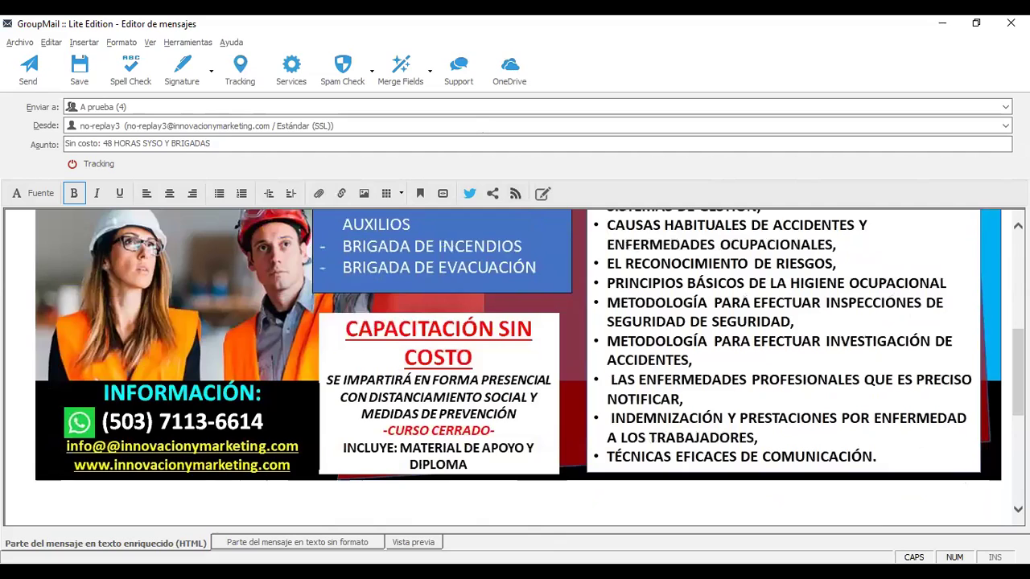
scroll(515, 367, down, 5)
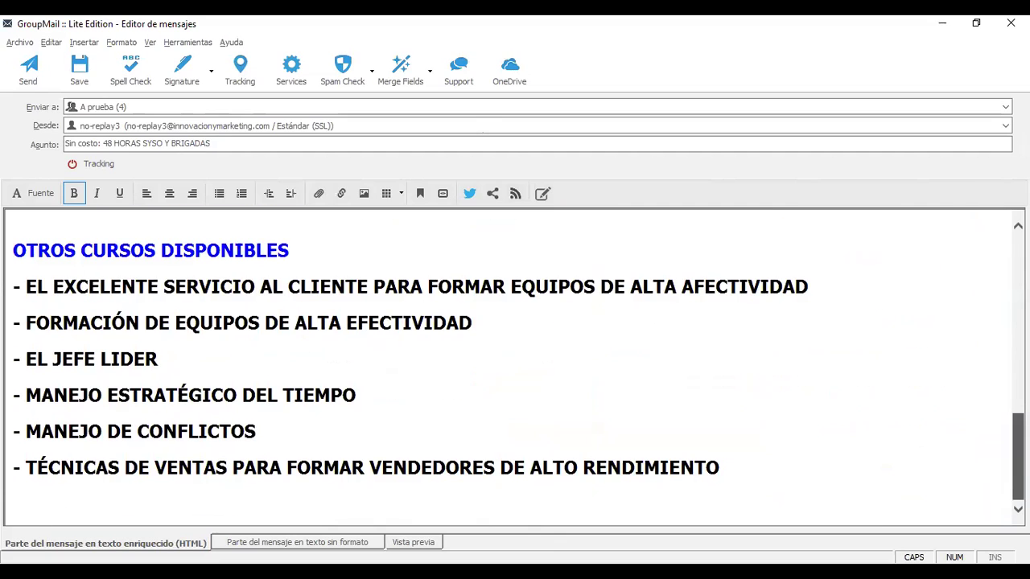
scroll(461, 258, up, 10)
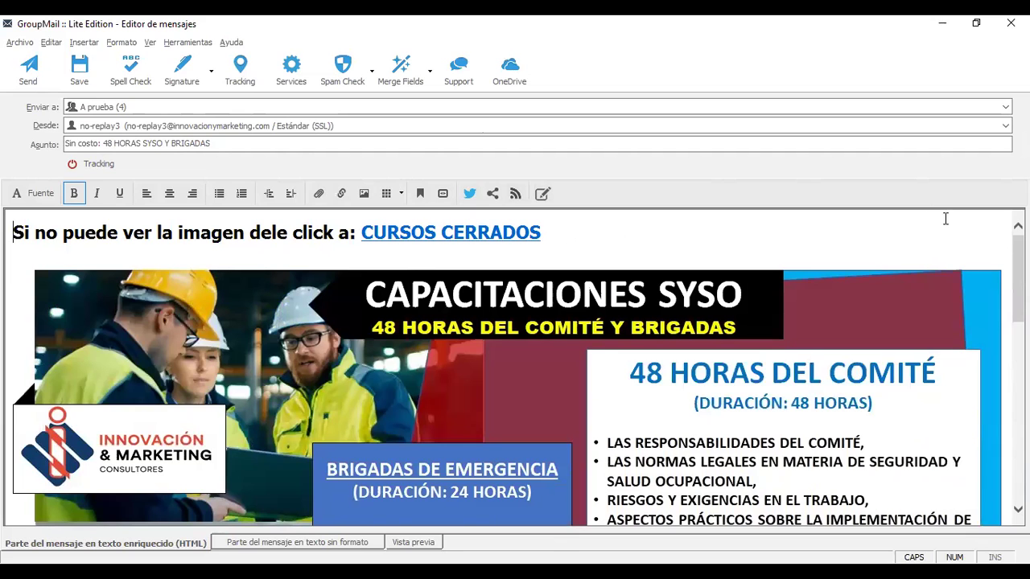
mouse_move(1018, 277)
mouse_down()
mouse_move(1018, 444)
mouse_move(1018, 278)
mouse_up()
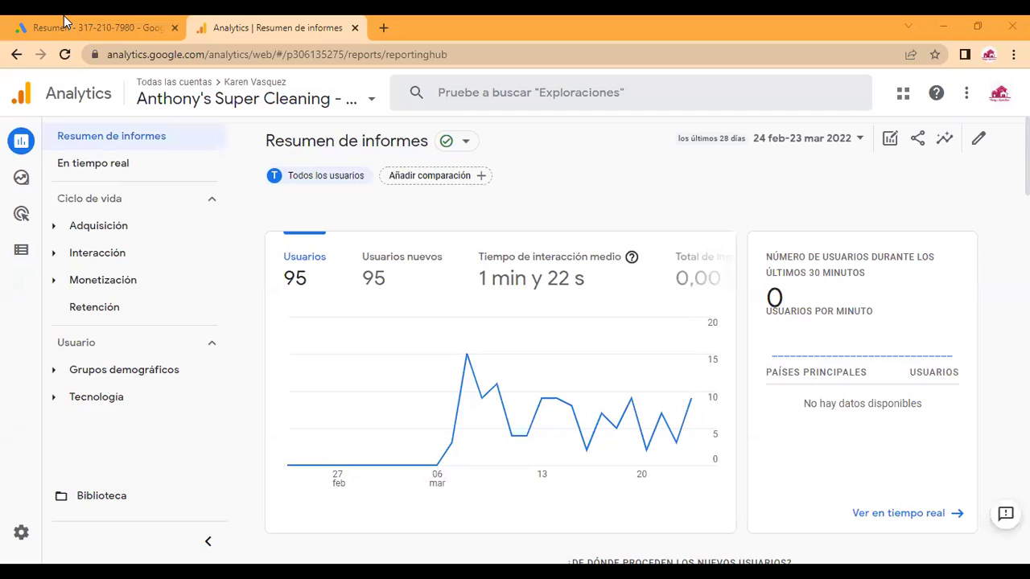
Step: Switch from Analytics to the Google Ads summary and examine the performance chart, notable changes, campaigns and search keywords
click(64, 15)
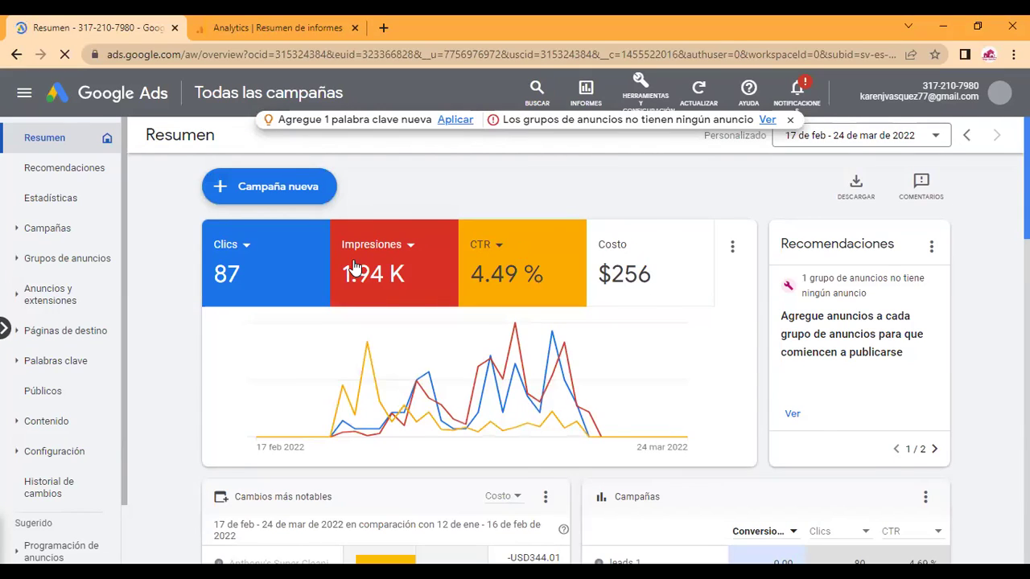
scroll(354, 268, down, 5)
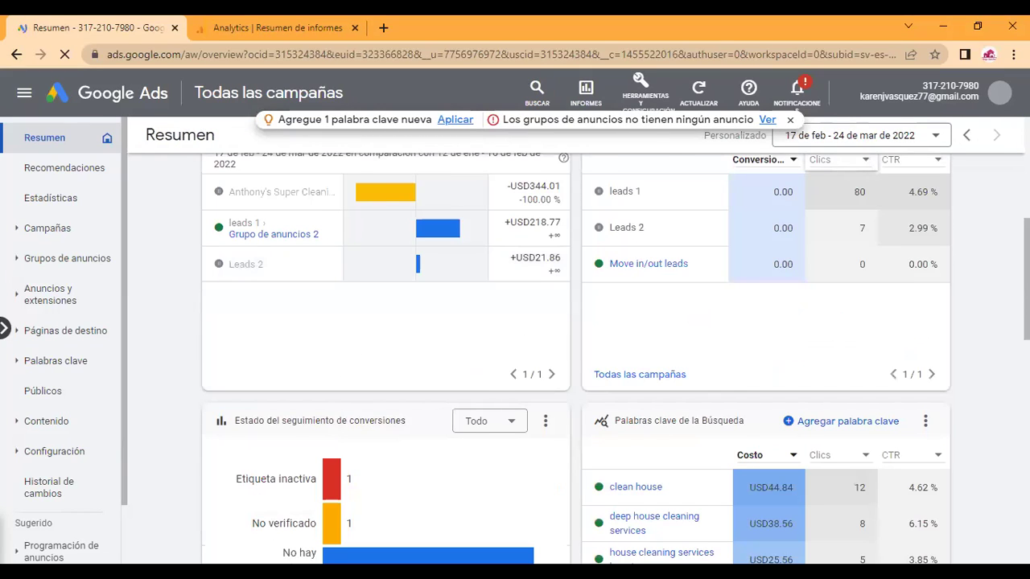
scroll(575, 346, up, 2)
scroll(575, 316, up, 3)
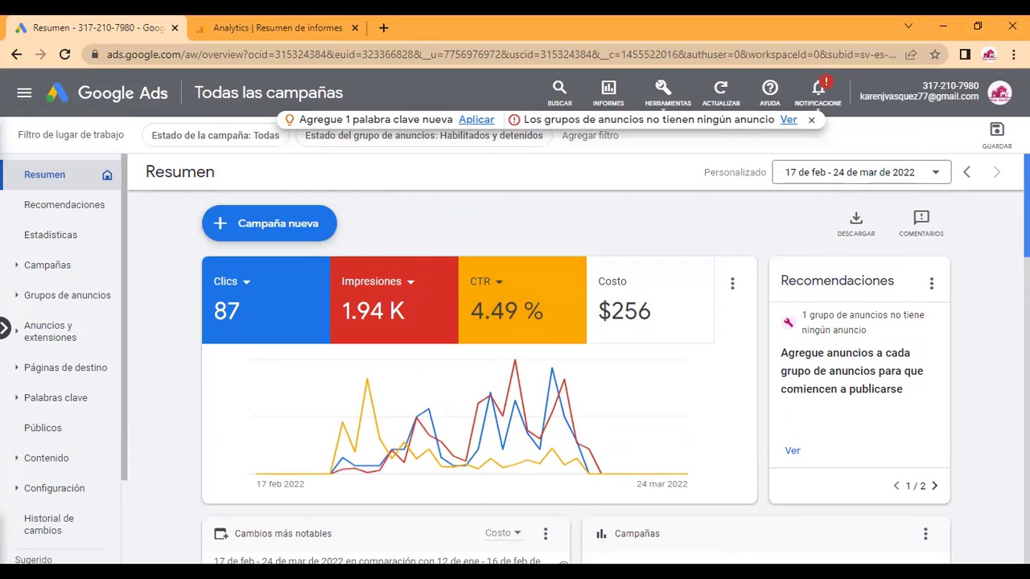
scroll(575, 366, down, 2)
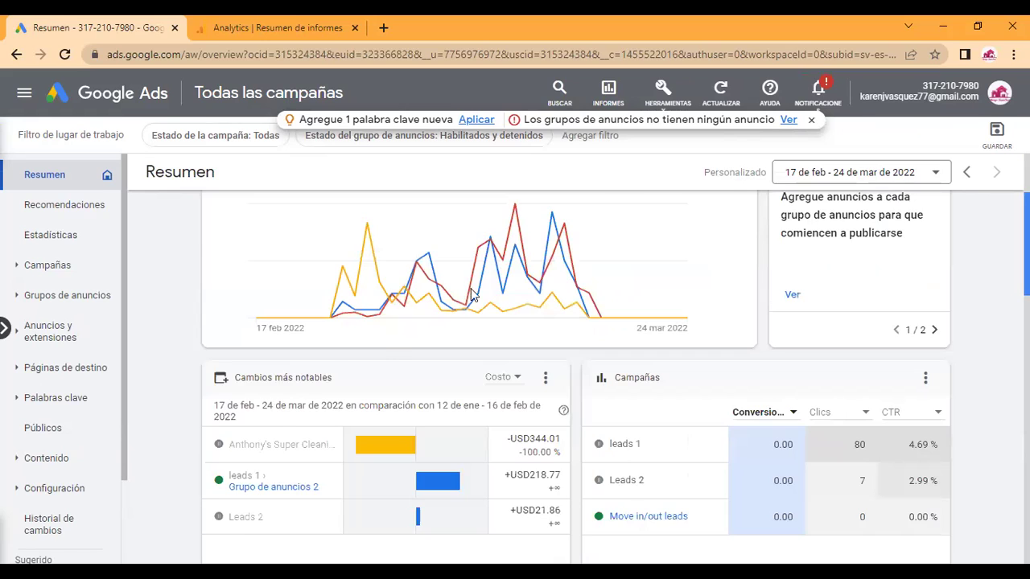
scroll(475, 295, up, 1)
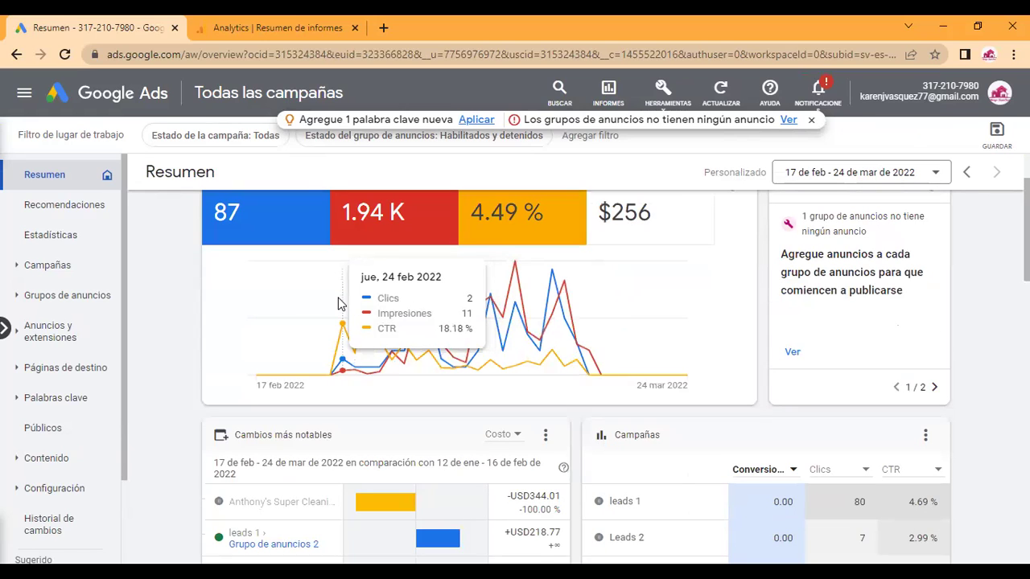